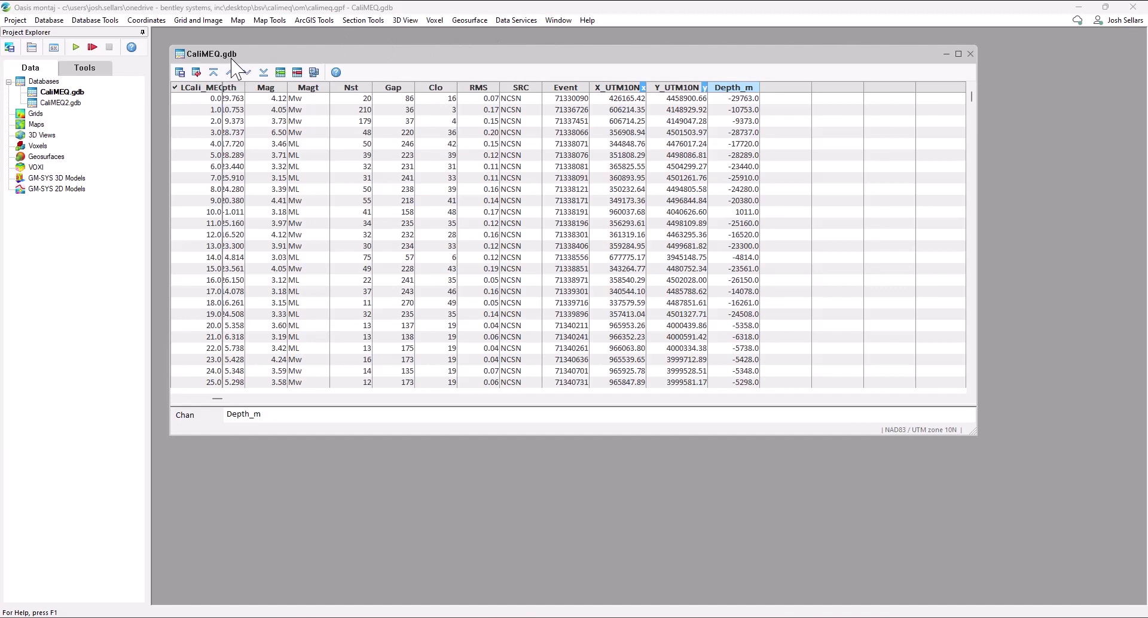
# Create a new map named MEQ_Cali.map from the scanned earthquake database coordinate range.
pyautogui.click(238, 20)
pyautogui.click(251, 30)
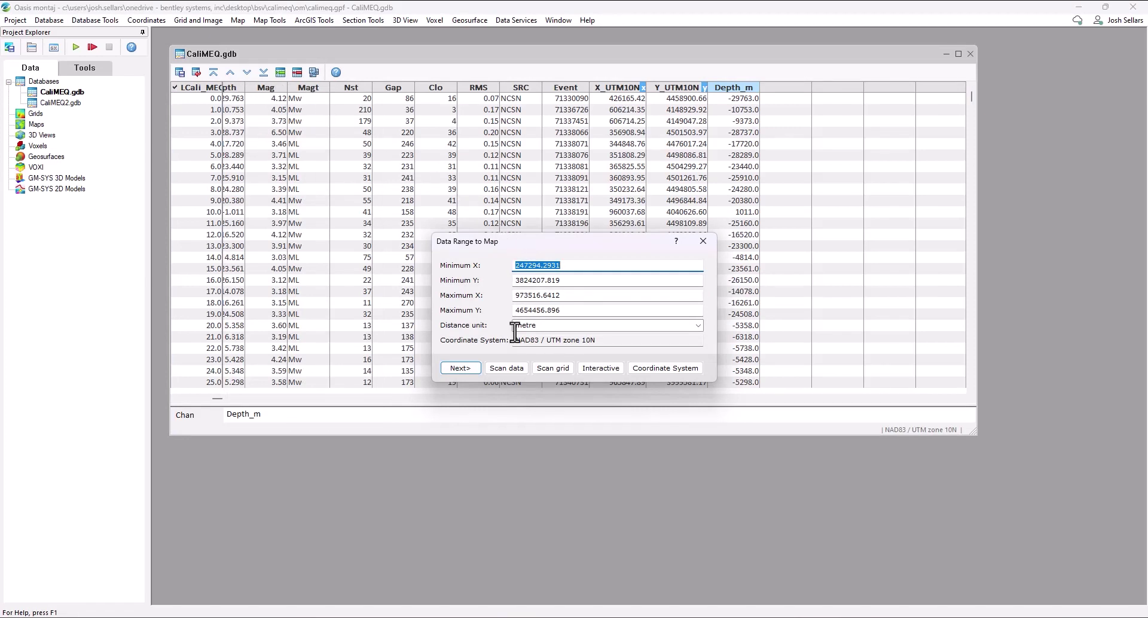
pyautogui.click(508, 369)
pyautogui.moveTo(569, 309); pyautogui.dragTo(543, 309)
pyautogui.click(461, 368)
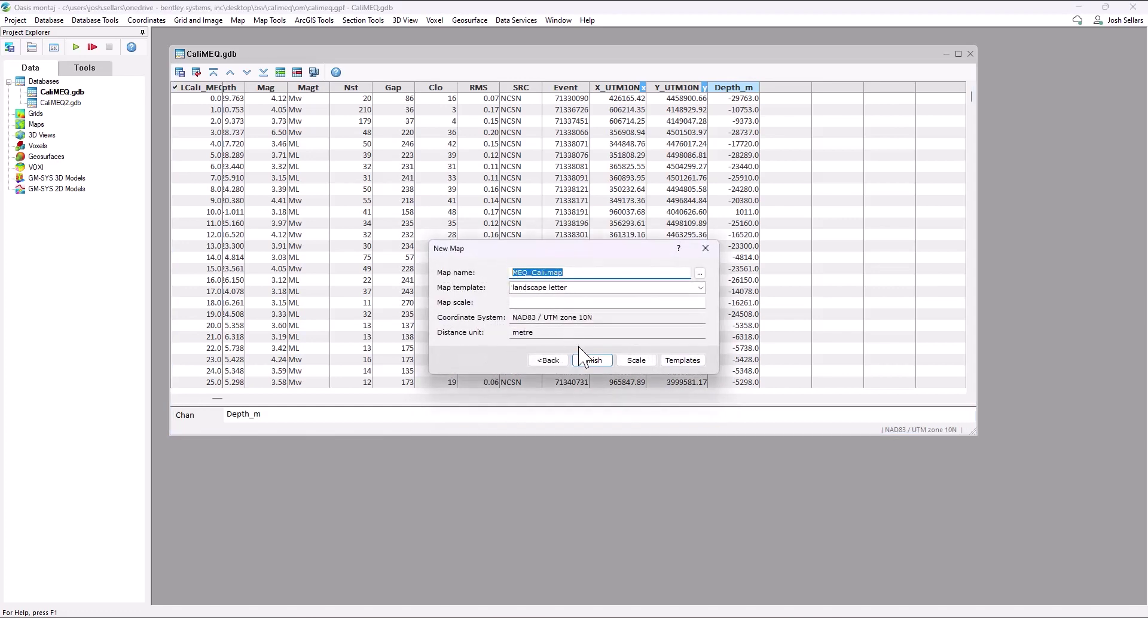
pyautogui.click(591, 361)
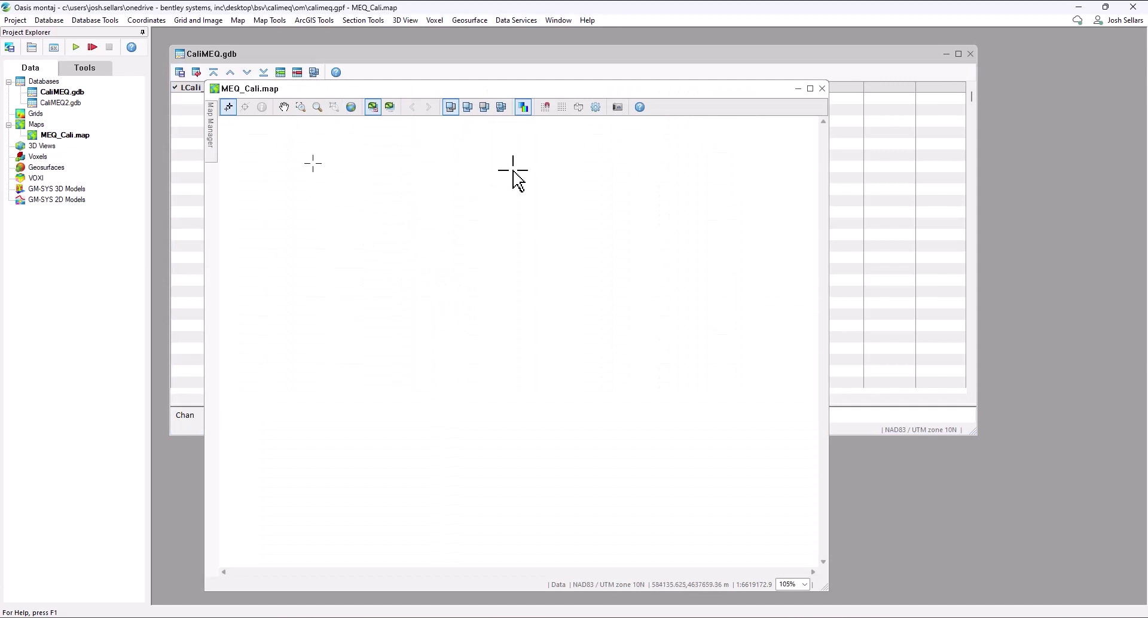
# Draw a base map on MEQ_Cali with NAD83 / UTM zone 10N grid, scale bar, north arrow and title.
pyautogui.click(689, 160)
pyautogui.click(700, 493)
pyautogui.click(336, 479)
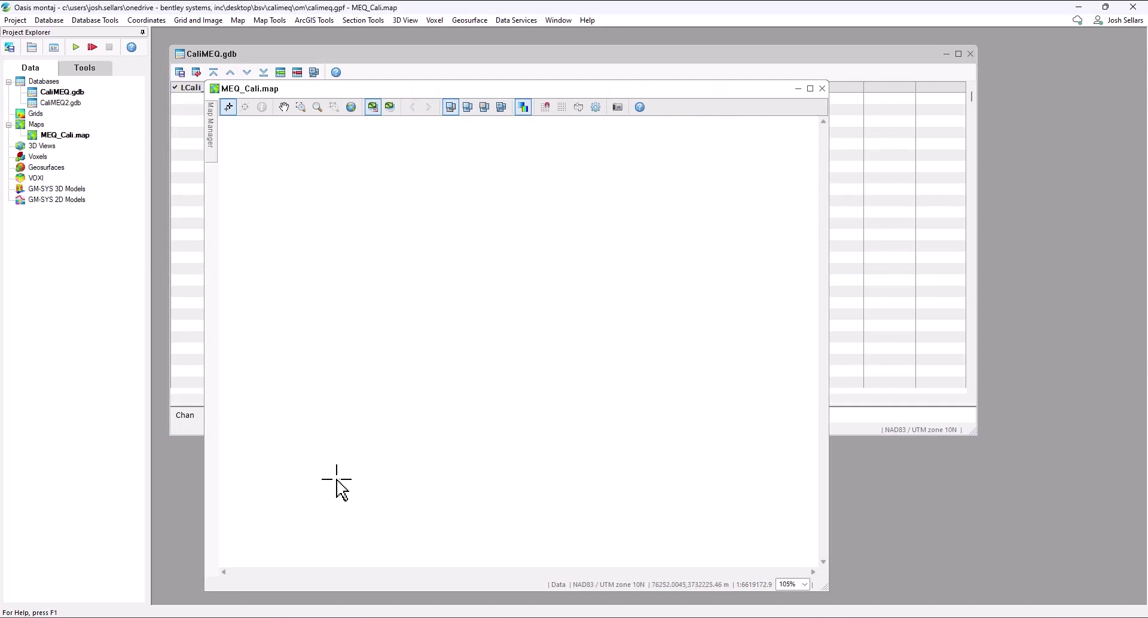
pyautogui.click(272, 21)
pyautogui.moveTo(304, 49)
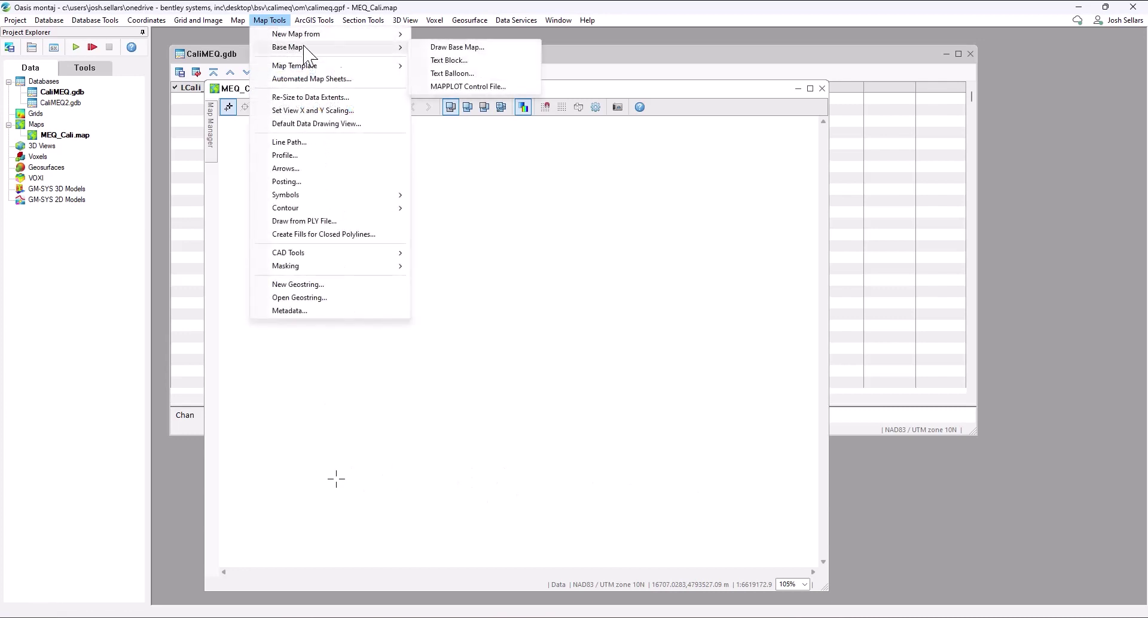
pyautogui.click(428, 47)
pyautogui.click(602, 388)
pyautogui.click(641, 413)
pyautogui.click(618, 346)
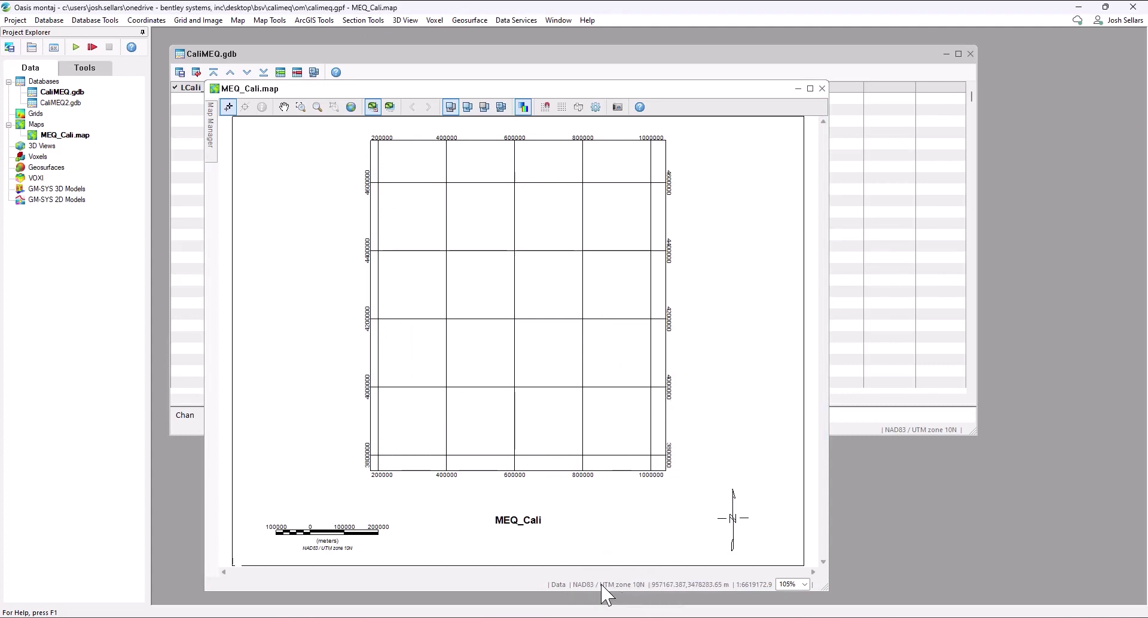
pyautogui.click(932, 435)
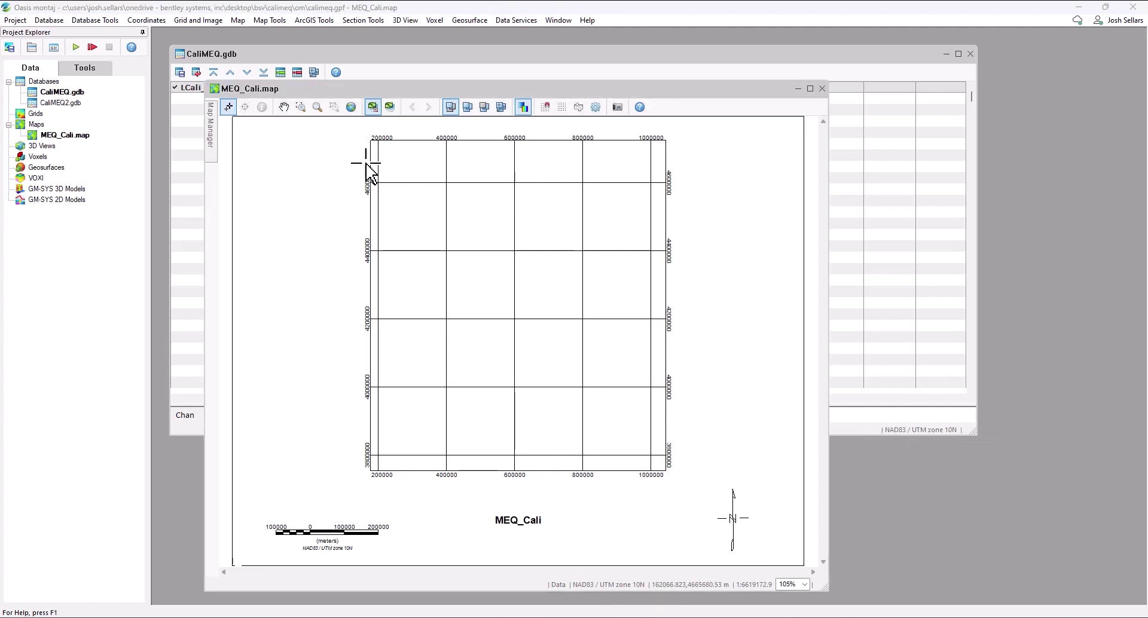
# Launch Seeker and verify the area of interest: longitude -126.93 to -116.39, latitude 33.79 to 42.67.
pyautogui.click(517, 21)
pyautogui.click(524, 34)
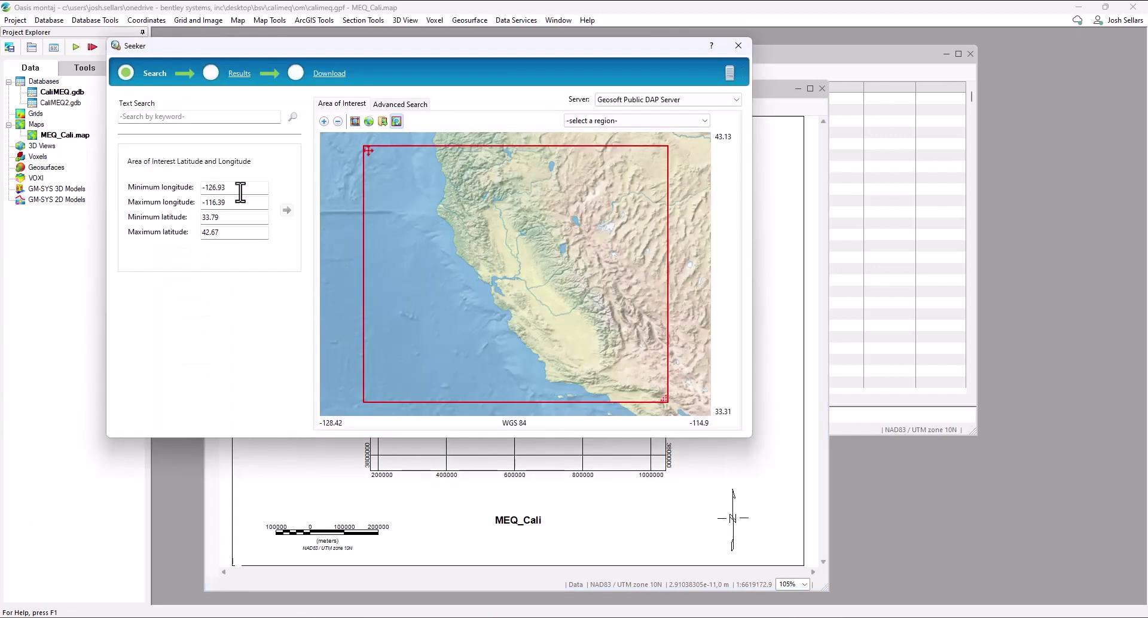
pyautogui.moveTo(241, 192); pyautogui.dragTo(202, 203)
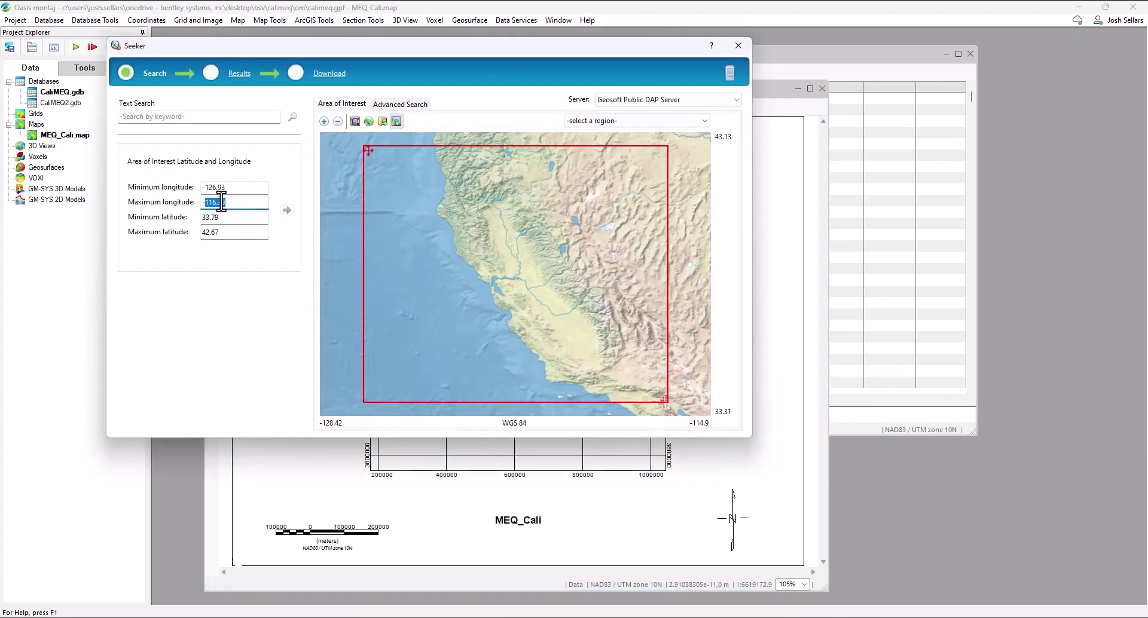
pyautogui.click(384, 123)
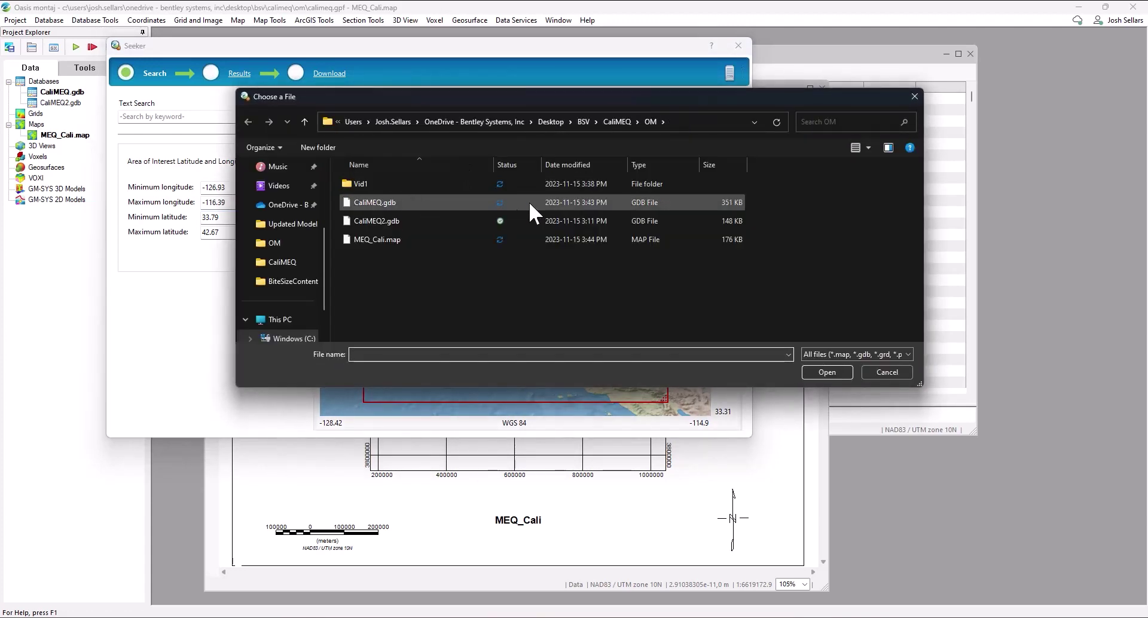
pyautogui.click(914, 97)
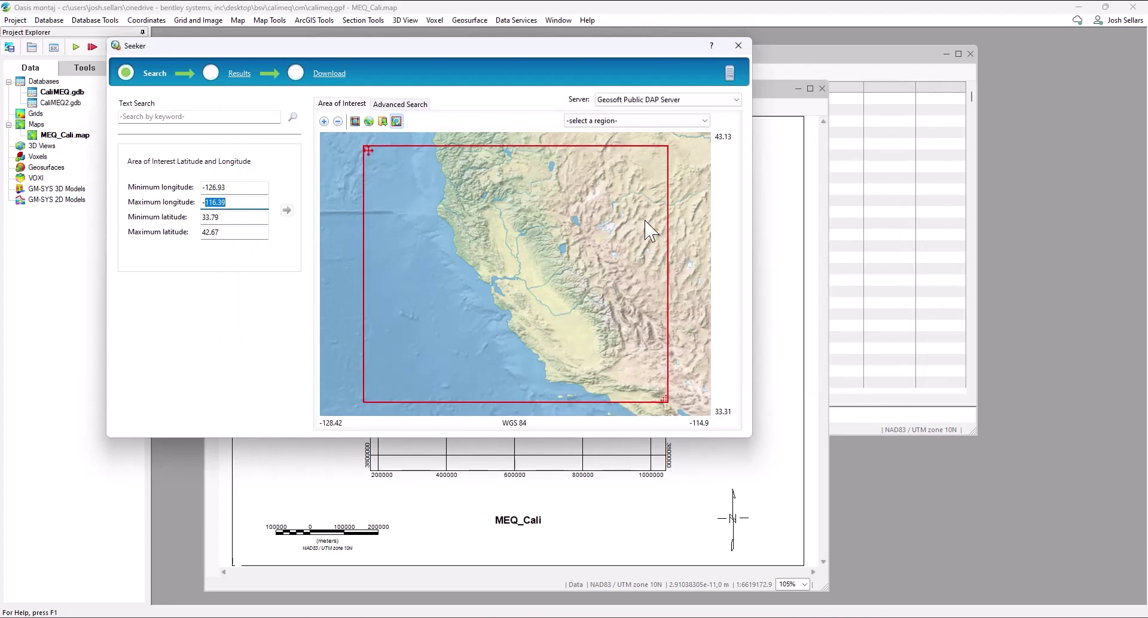
# Select Free-air gravity (mGal) and SRTM30 Plus v7 from the Geosoft Public DAP Server's World folder for download.
pyautogui.click(211, 73)
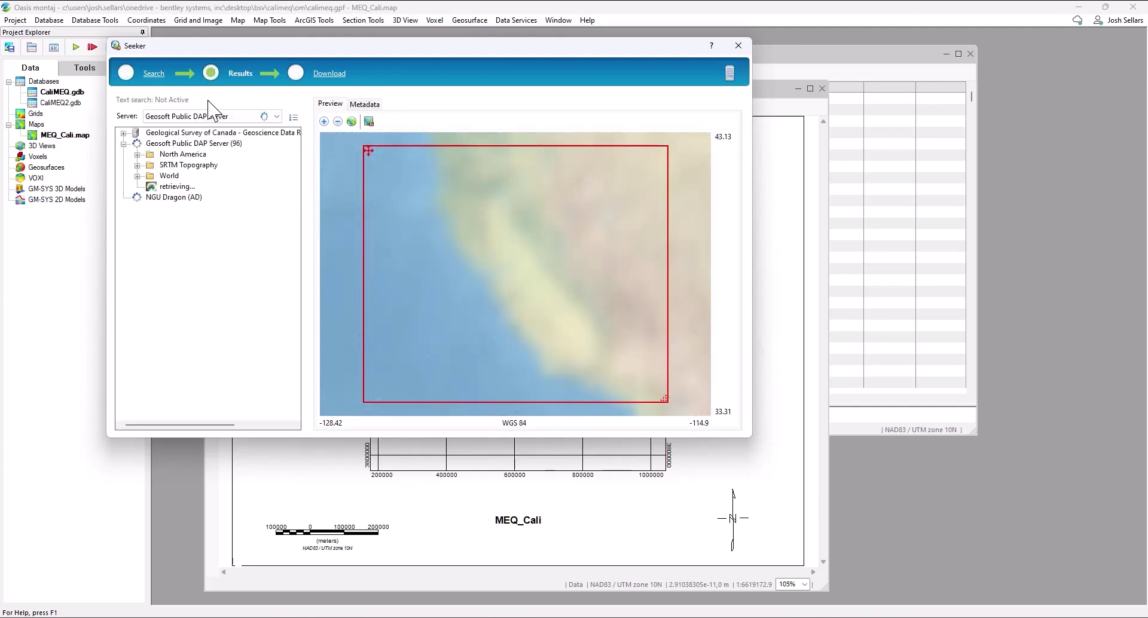
pyautogui.click(183, 117)
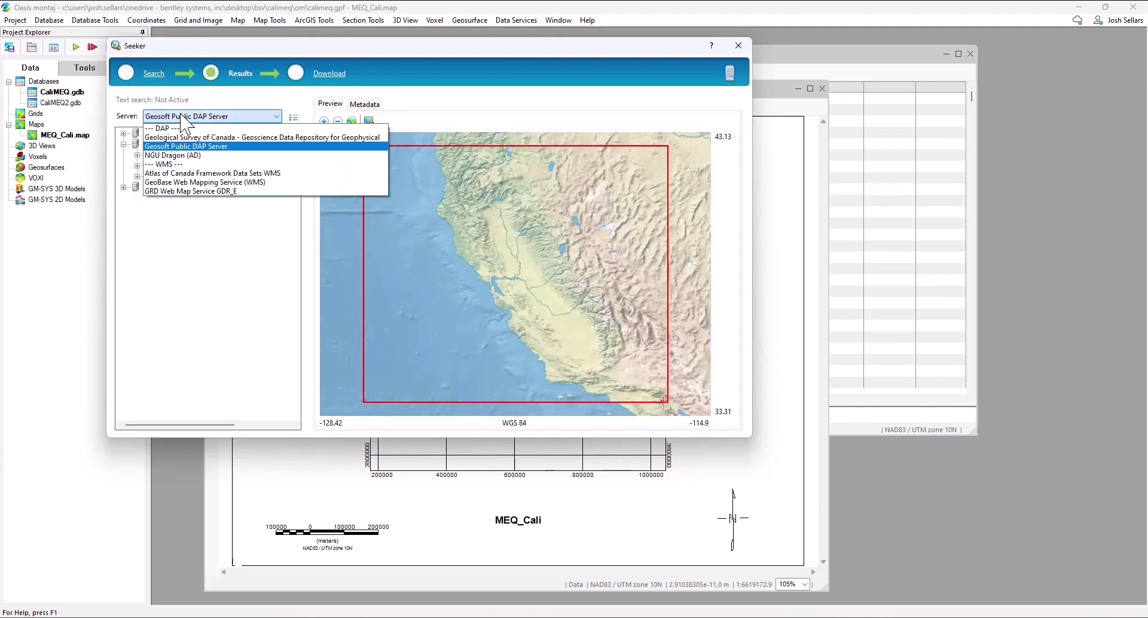
pyautogui.click(201, 147)
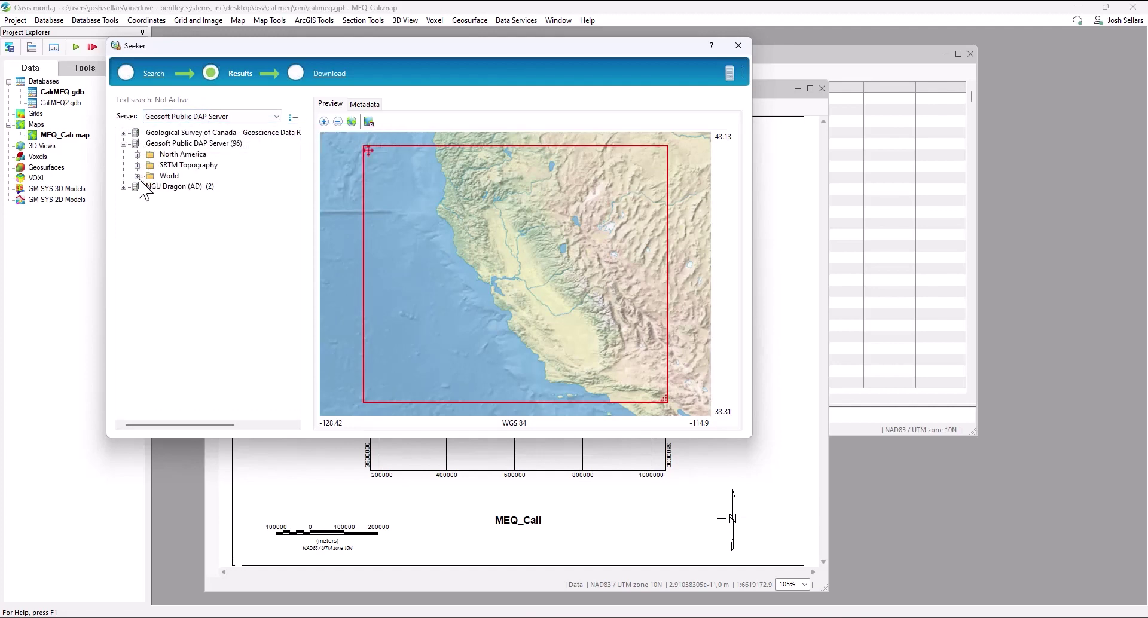
pyautogui.click(138, 177)
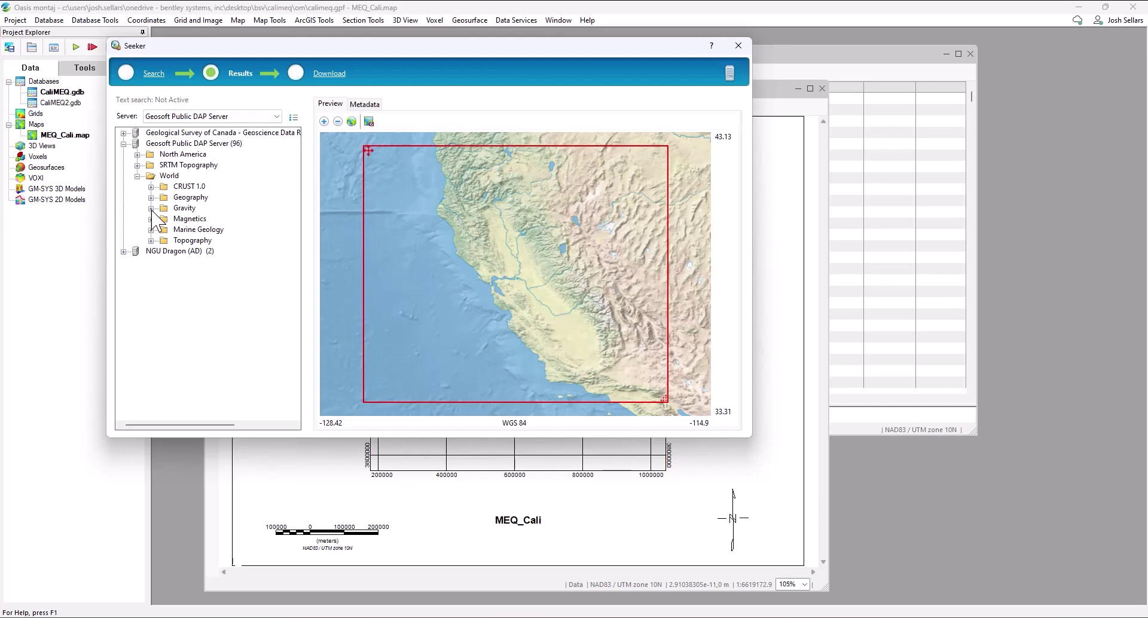
pyautogui.click(152, 209)
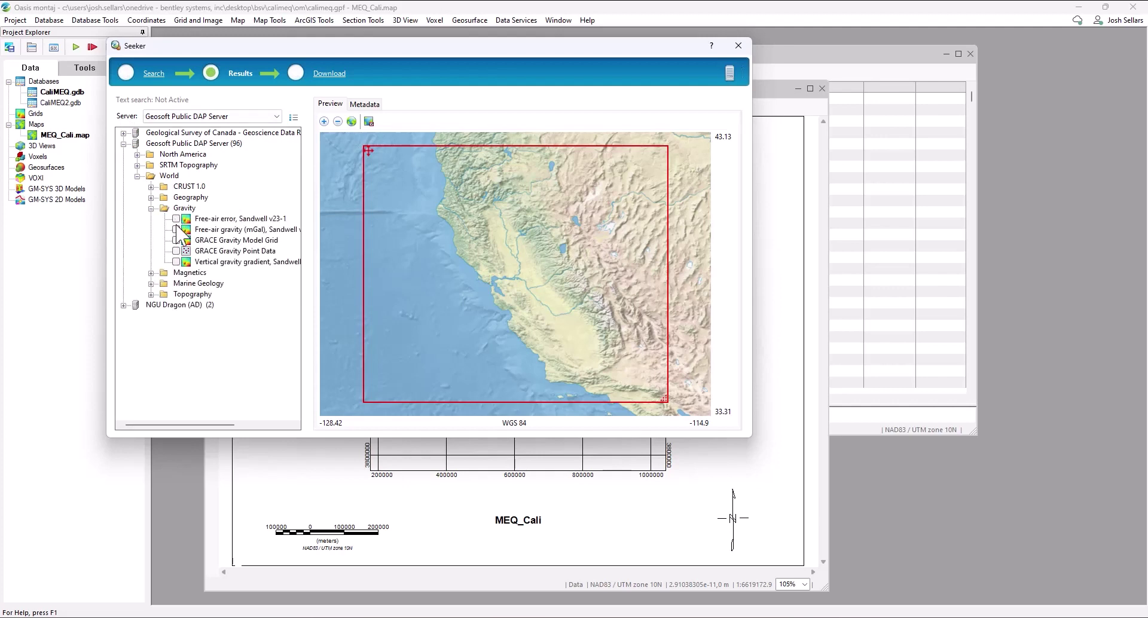
pyautogui.click(176, 229)
pyautogui.click(151, 295)
pyautogui.click(175, 316)
pyautogui.click(295, 75)
# Download both datasets reprojected to the map's NAD83 / UTM zone 10N, then close Seeker.
pyautogui.click(166, 123)
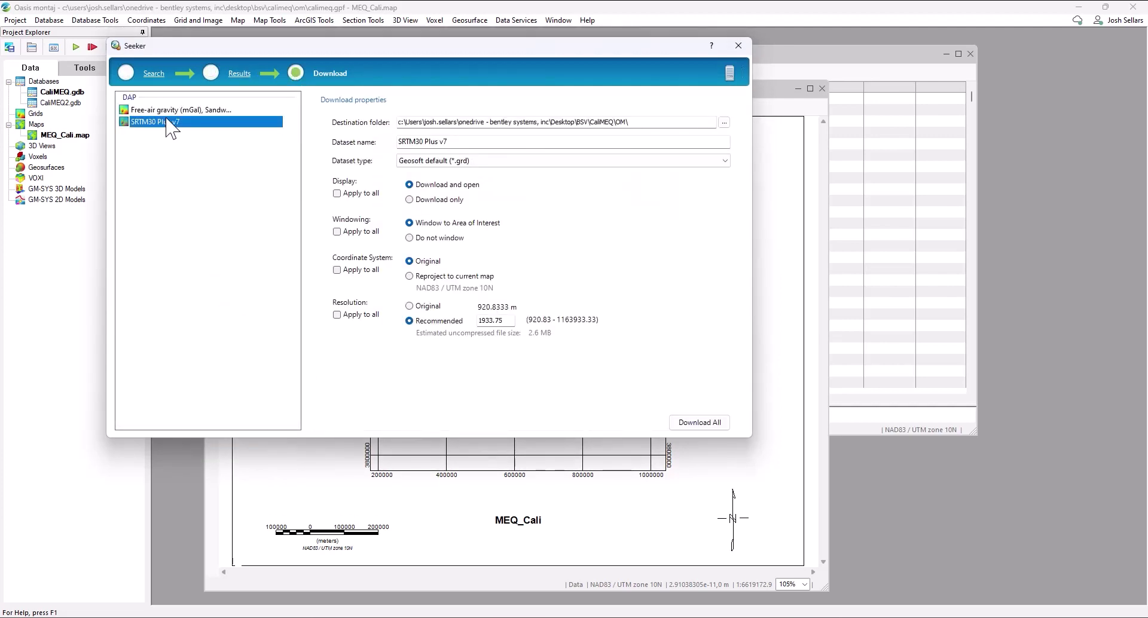
pyautogui.click(173, 111)
pyautogui.click(171, 121)
pyautogui.click(171, 111)
pyautogui.click(171, 123)
pyautogui.click(421, 276)
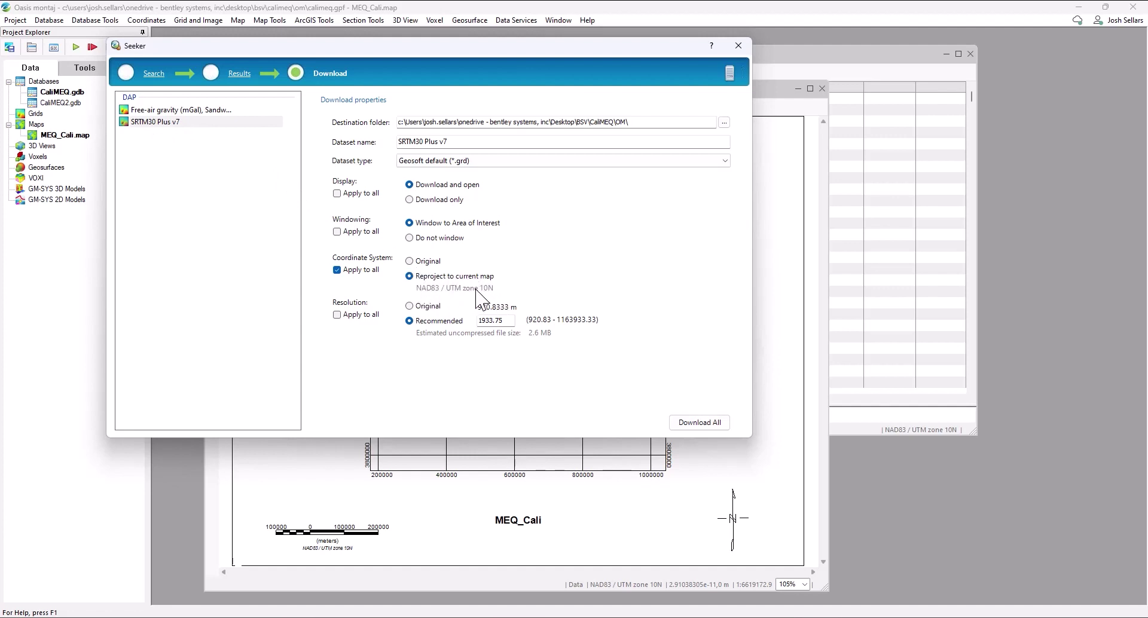
pyautogui.click(717, 425)
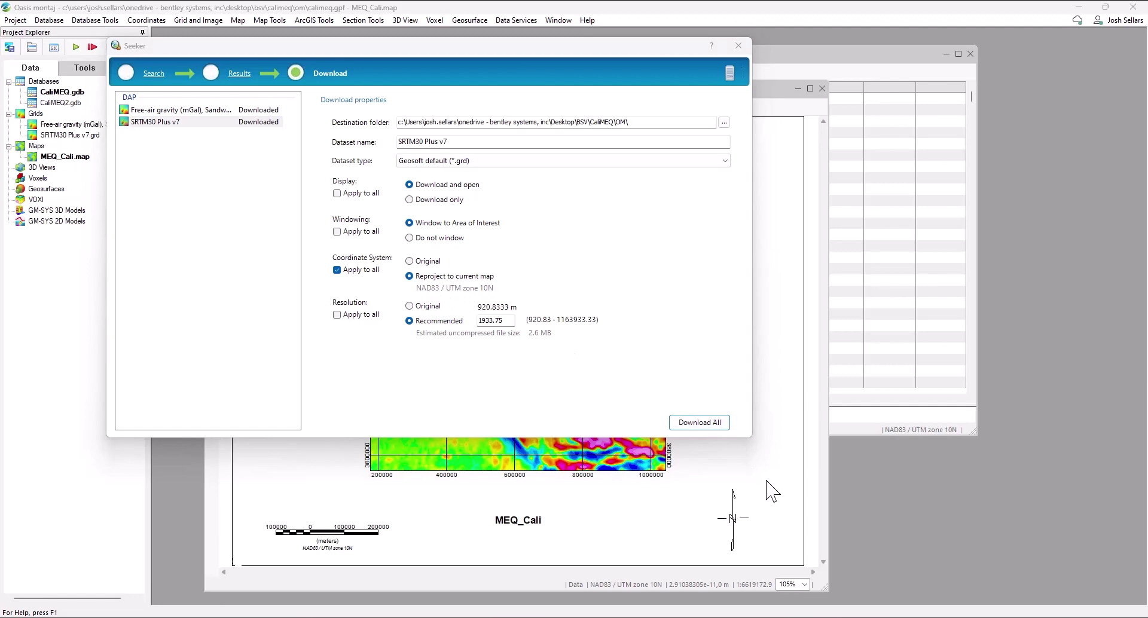
pyautogui.click(738, 46)
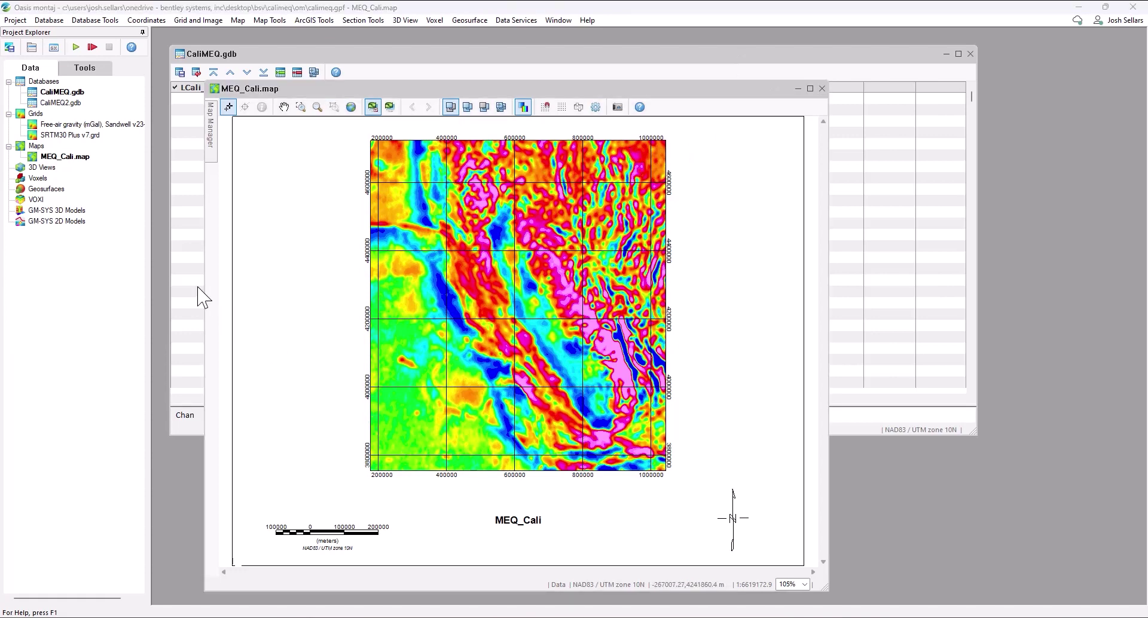
# Create a new 3D view named Cali_MEQ.geosoft_3dv.
pyautogui.rightClick(40, 168)
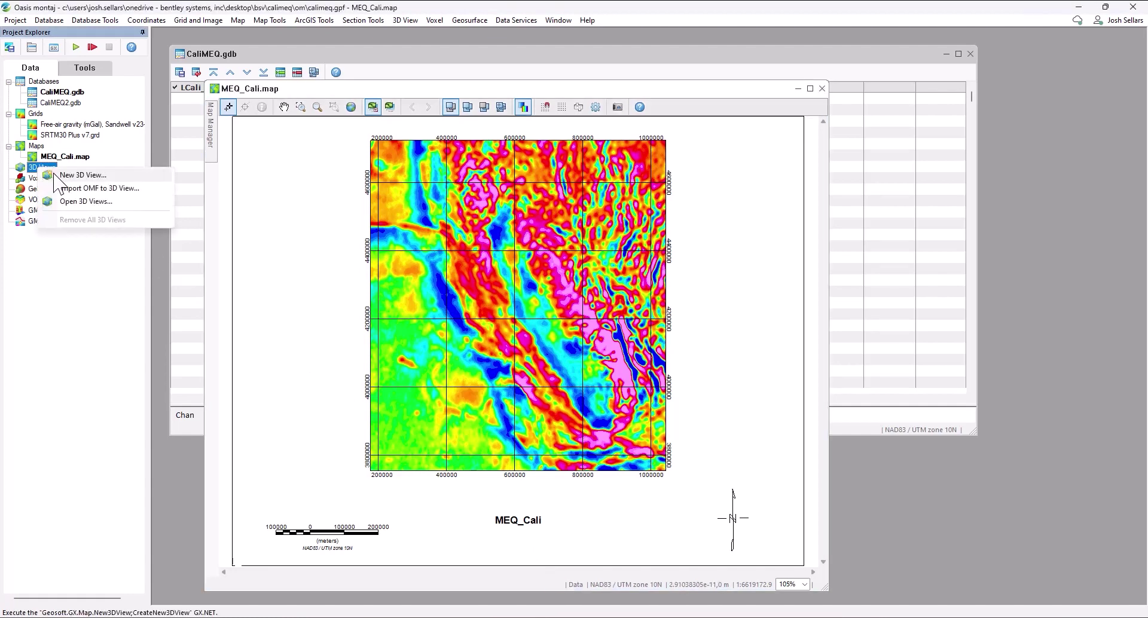
pyautogui.click(55, 175)
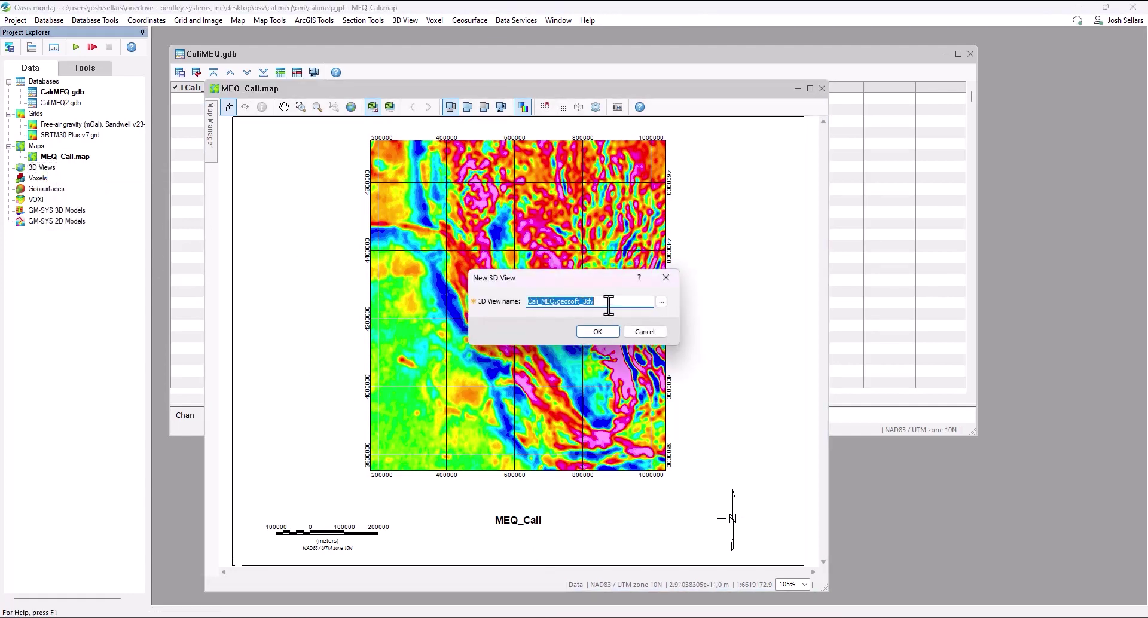
pyautogui.click(596, 331)
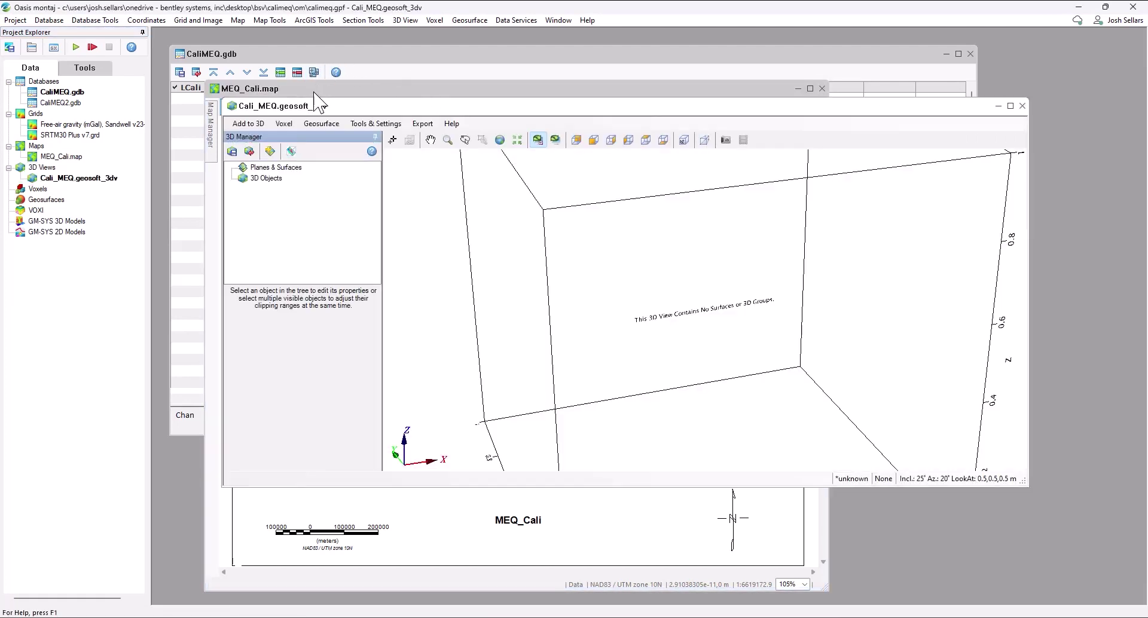
# Add the SRTM30 Plus v7 grid to the 3D view as a coloured relief surface.
pyautogui.click(248, 124)
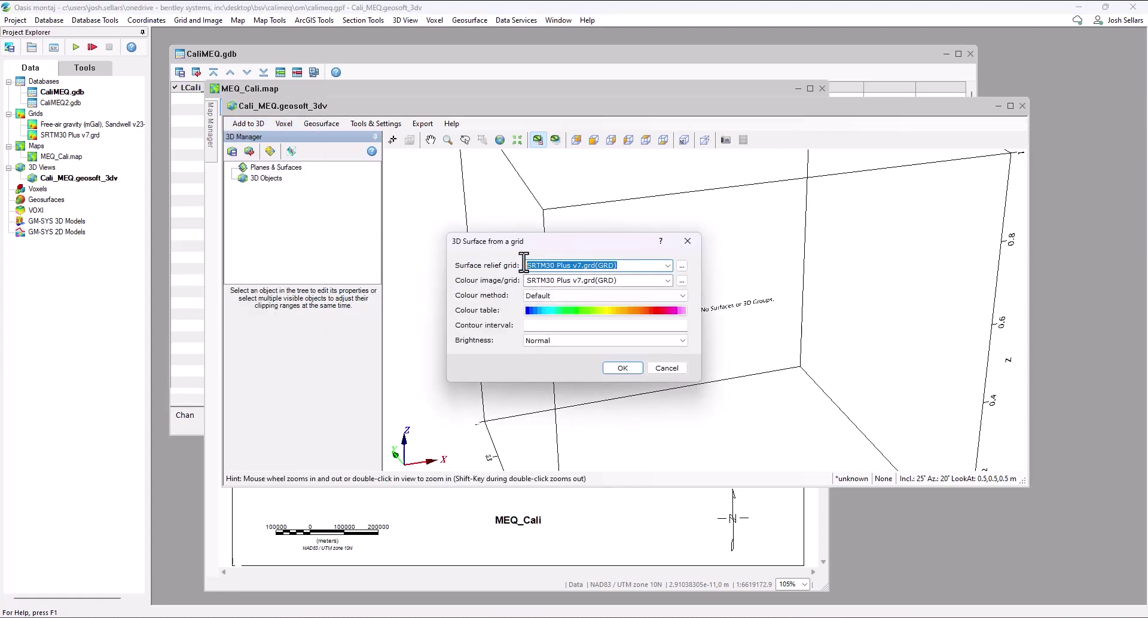
pyautogui.click(625, 281)
pyautogui.click(621, 369)
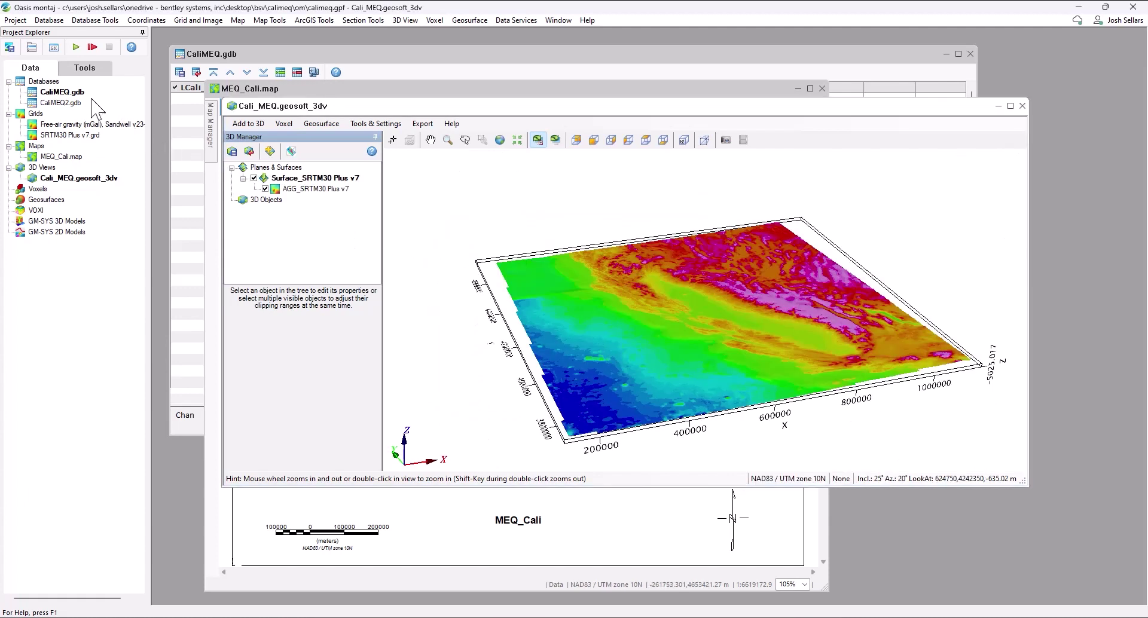
# Add CaliMEQ.gdb to the 3D view as red spheres with Depth_m as elevation.
pyautogui.click(64, 93)
pyautogui.moveTo(65, 92); pyautogui.dragTo(598, 273)
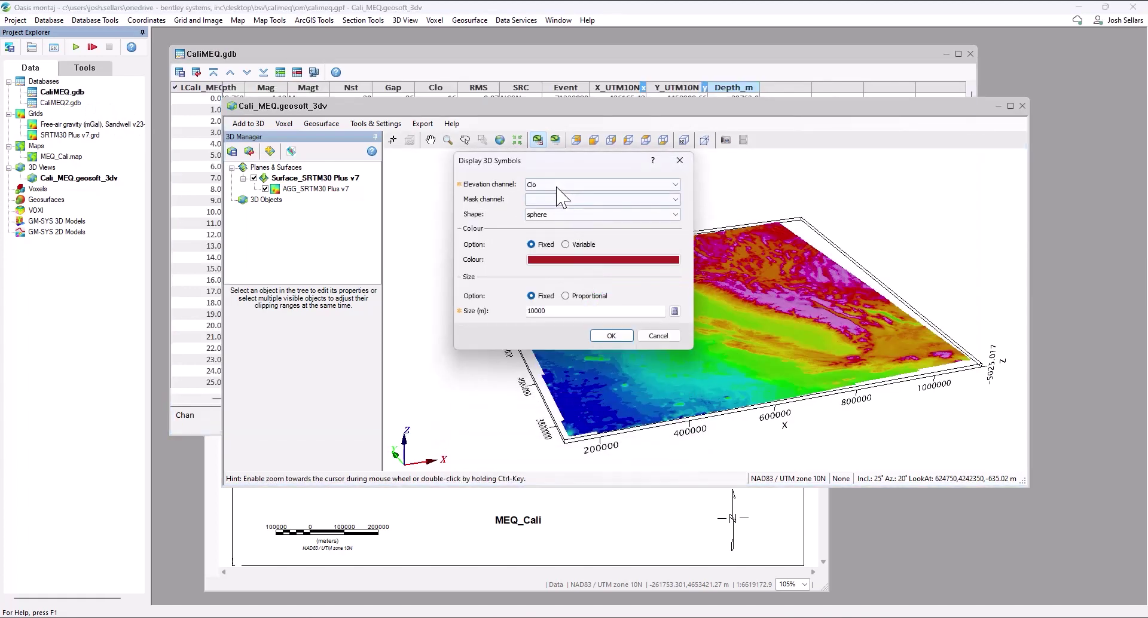
pyautogui.click(554, 185)
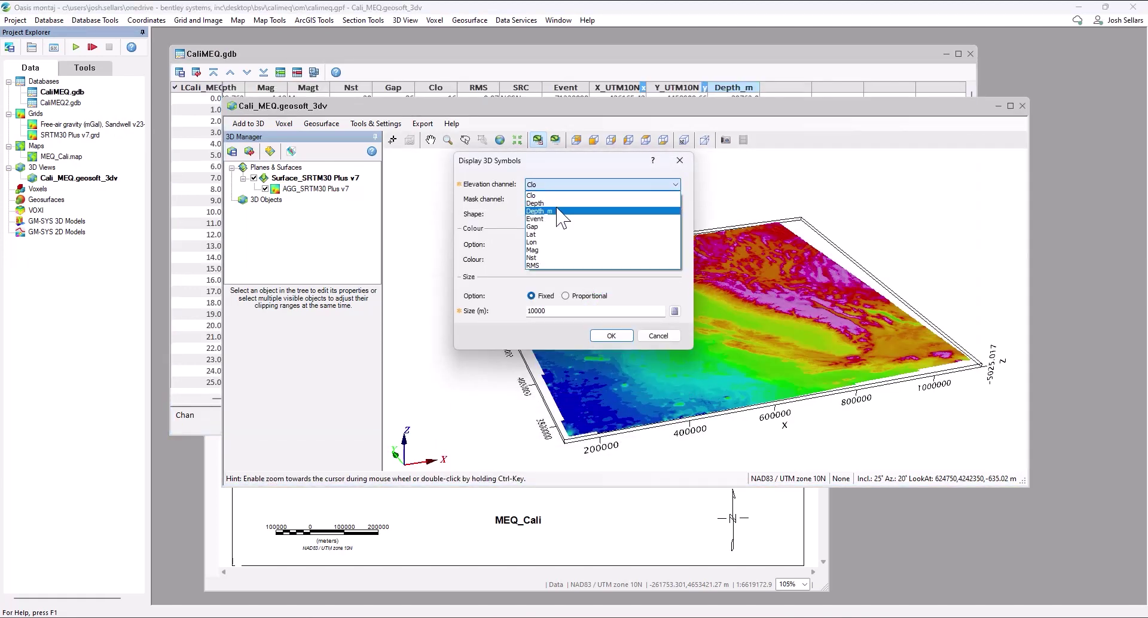
pyautogui.click(556, 211)
pyautogui.moveTo(561, 169); pyautogui.dragTo(446, 170)
pyautogui.click(513, 348)
pyautogui.moveTo(534, 359); pyautogui.dragTo(686, 273)
# Set the 3D view's Z exaggeration to 10 in the Visualization Rendering settings.
pyautogui.moveTo(576, 310); pyautogui.dragTo(622, 339)
pyautogui.scroll(6, 621, 341)
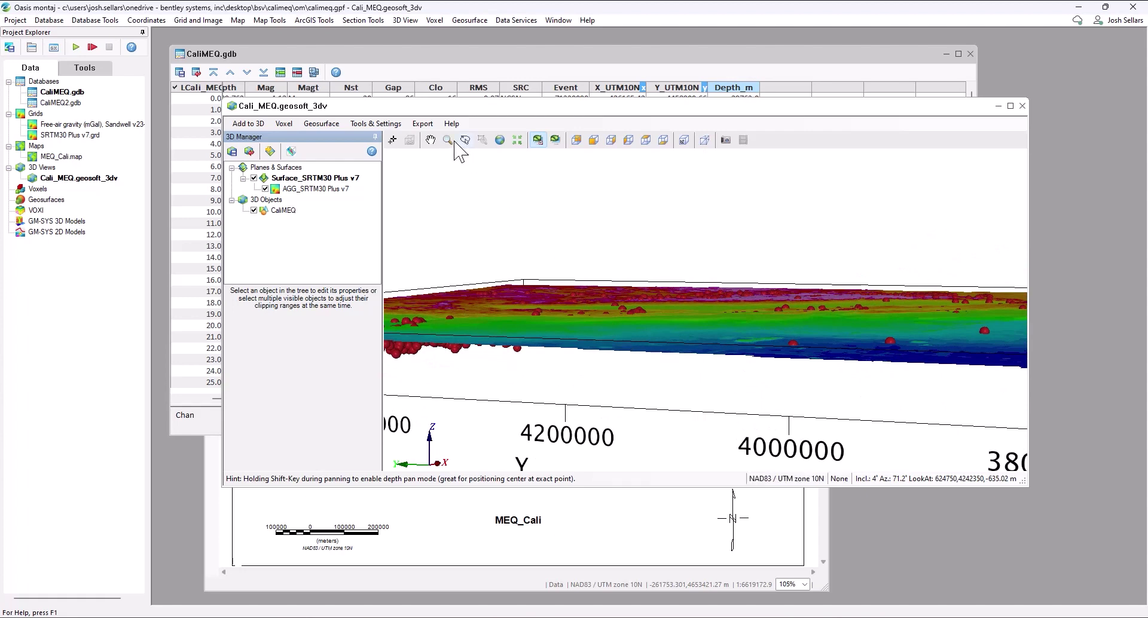
pyautogui.click(393, 126)
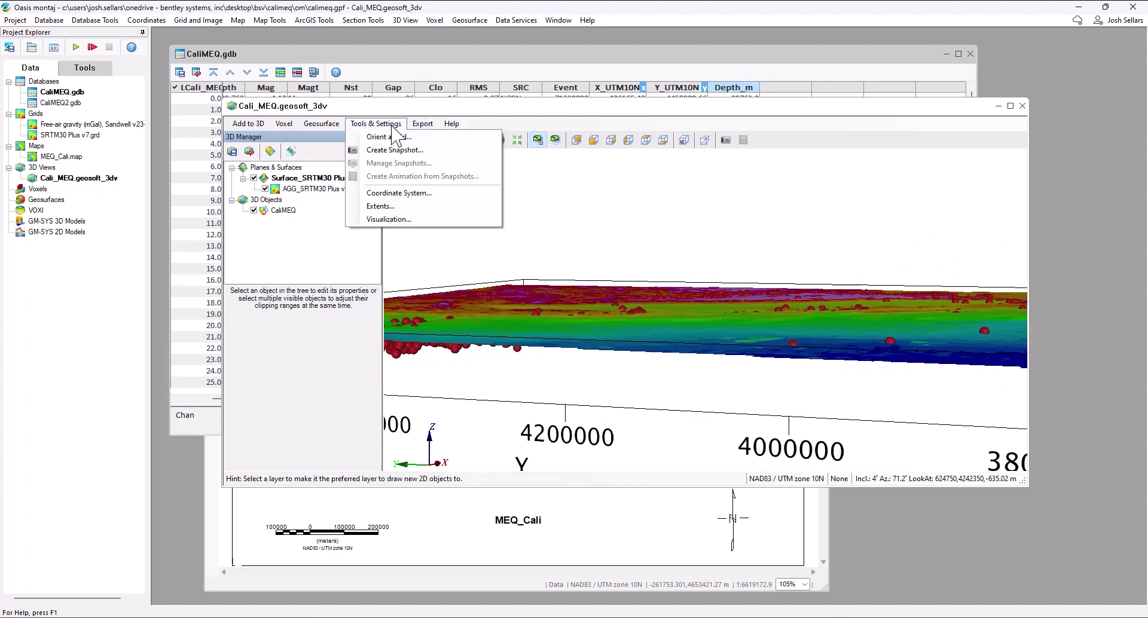
pyautogui.click(397, 220)
pyautogui.click(528, 183)
pyautogui.write('0')
pyautogui.click(594, 448)
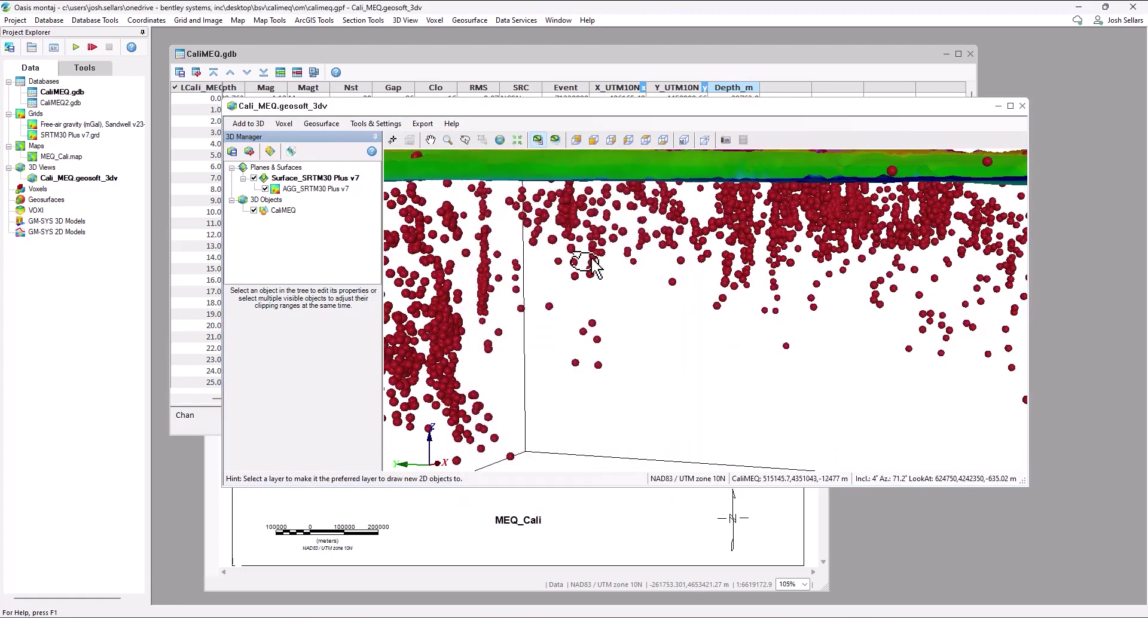
pyautogui.moveTo(592, 266)
pyautogui.mouseDown()
pyautogui.moveTo(595, 256)
pyautogui.moveTo(580, 261)
pyautogui.mouseUp()
pyautogui.click(465, 140)
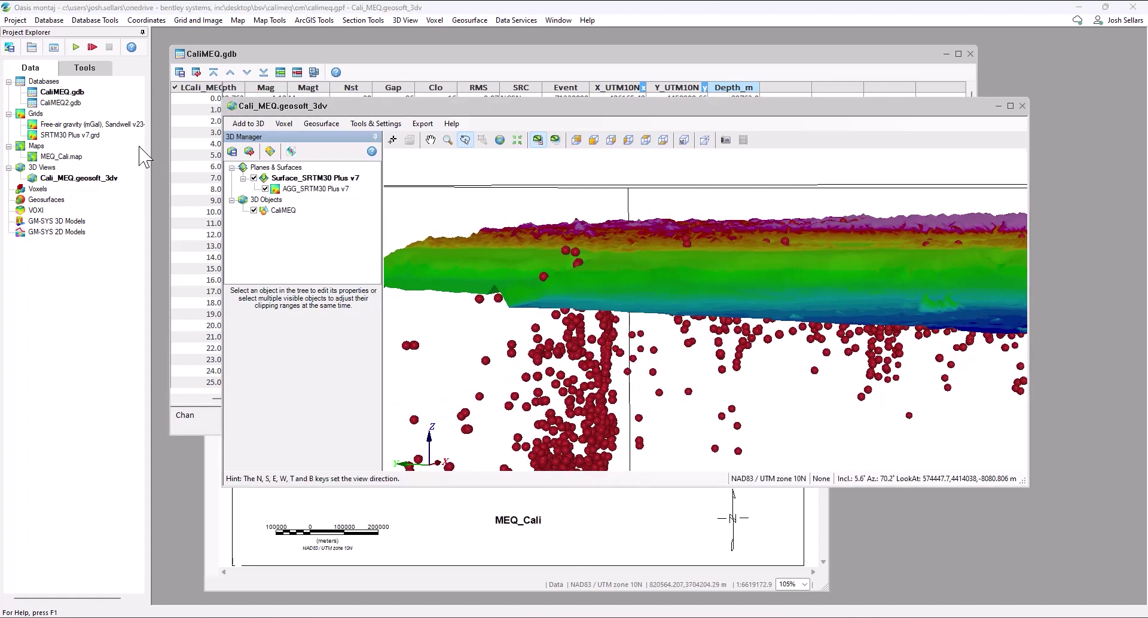
# Sample the SRTM30 Plus v7 grid at each earthquake into a new SRTM30_Plus_v7 column of CaliMEQ.
pyautogui.doubleClick(91, 137)
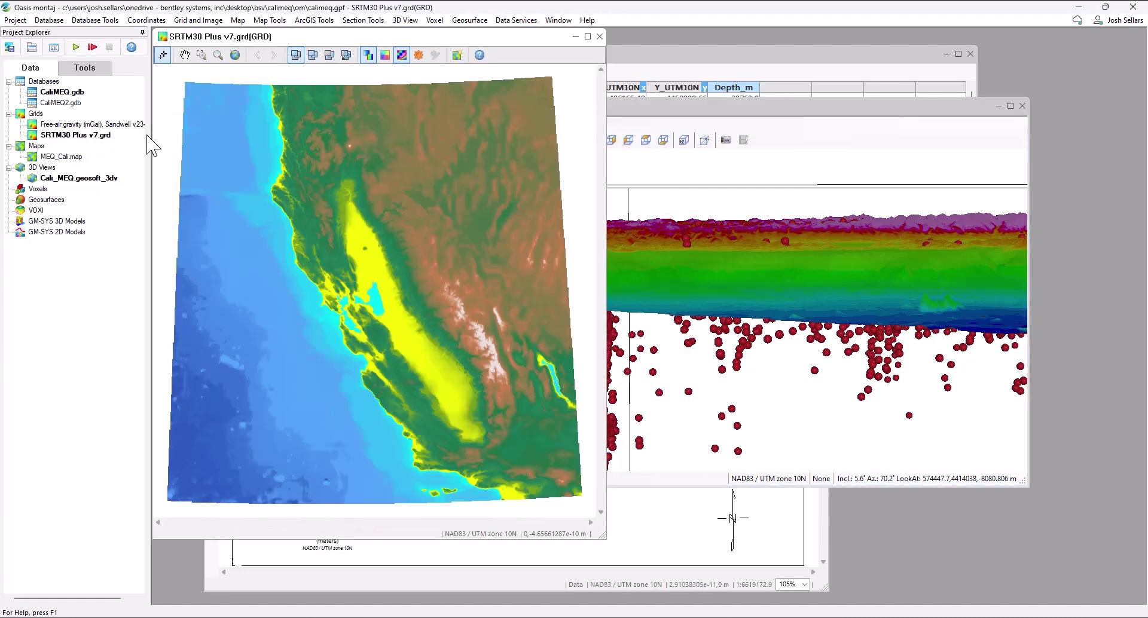
pyautogui.click(735, 57)
pyautogui.click(209, 21)
pyautogui.moveTo(205, 79)
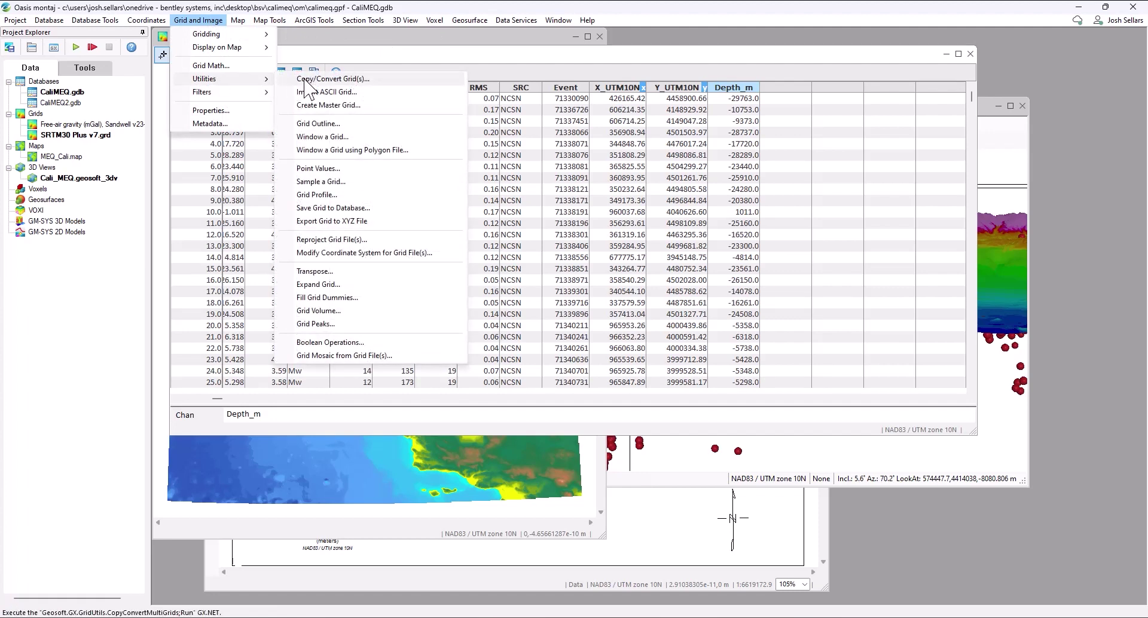
pyautogui.click(320, 182)
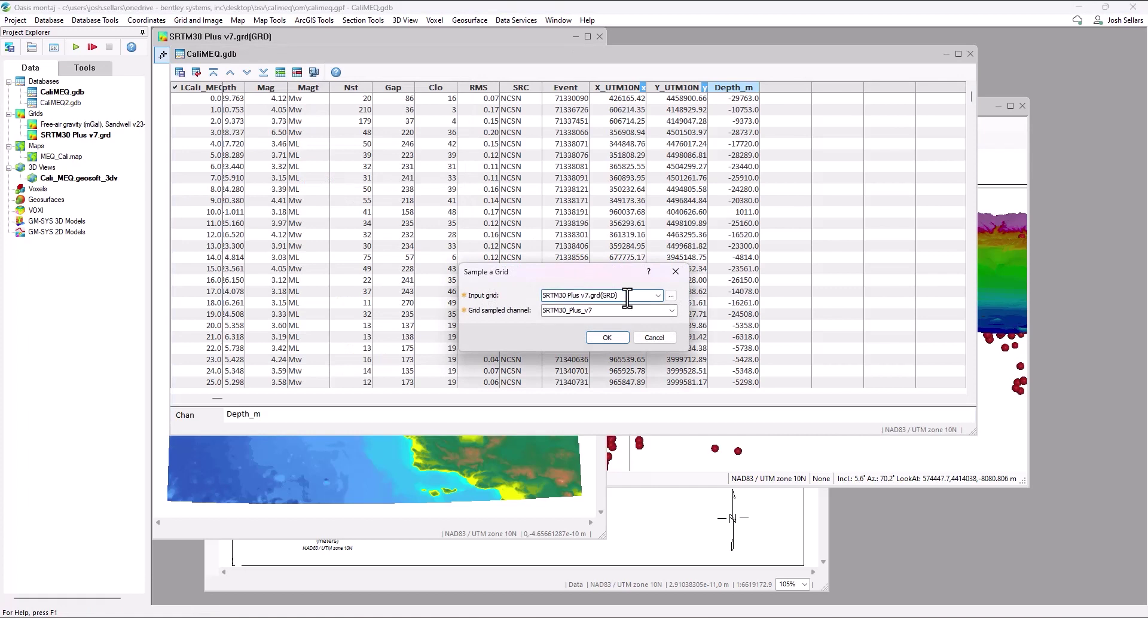
pyautogui.moveTo(622, 295); pyautogui.dragTo(547, 295)
pyautogui.click(607, 338)
# Plot SRTM30_Plus_v7 as a symbol profile and jump the table to rows 1866–1876.
pyautogui.click(787, 90)
pyautogui.rightClick(787, 90)
pyautogui.click(849, 318)
pyautogui.moveTo(611, 295); pyautogui.dragTo(610, 239)
pyautogui.click(469, 277)
pyautogui.click(695, 303)
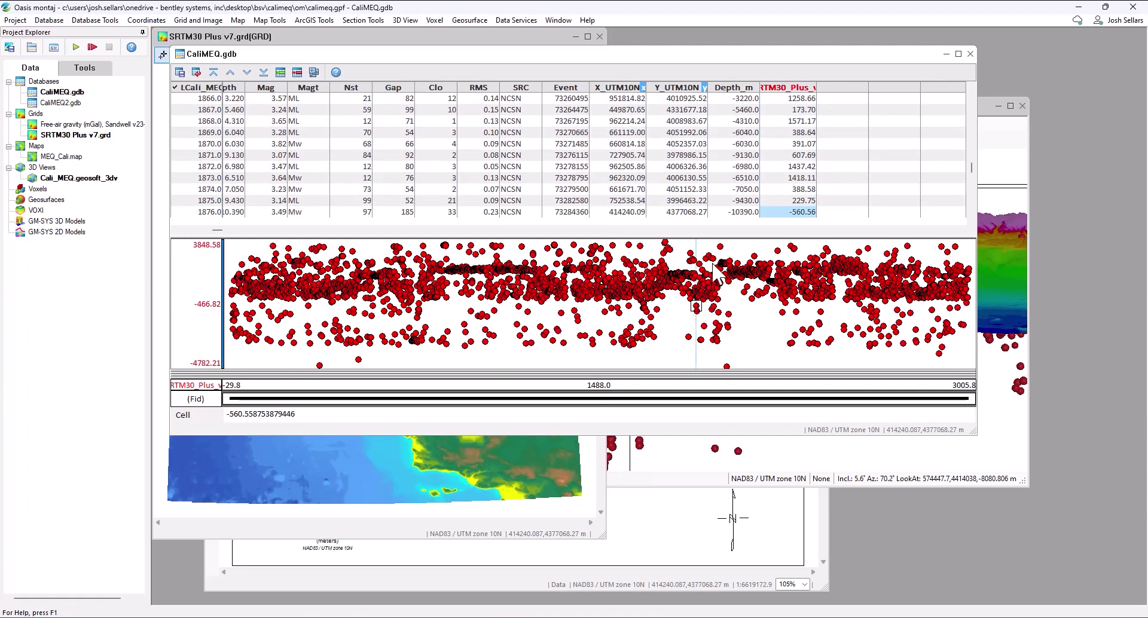
# Add Depth_m as a second symbol profile beside SRTM30_Plus_v7.
pyautogui.rightClick(736, 89)
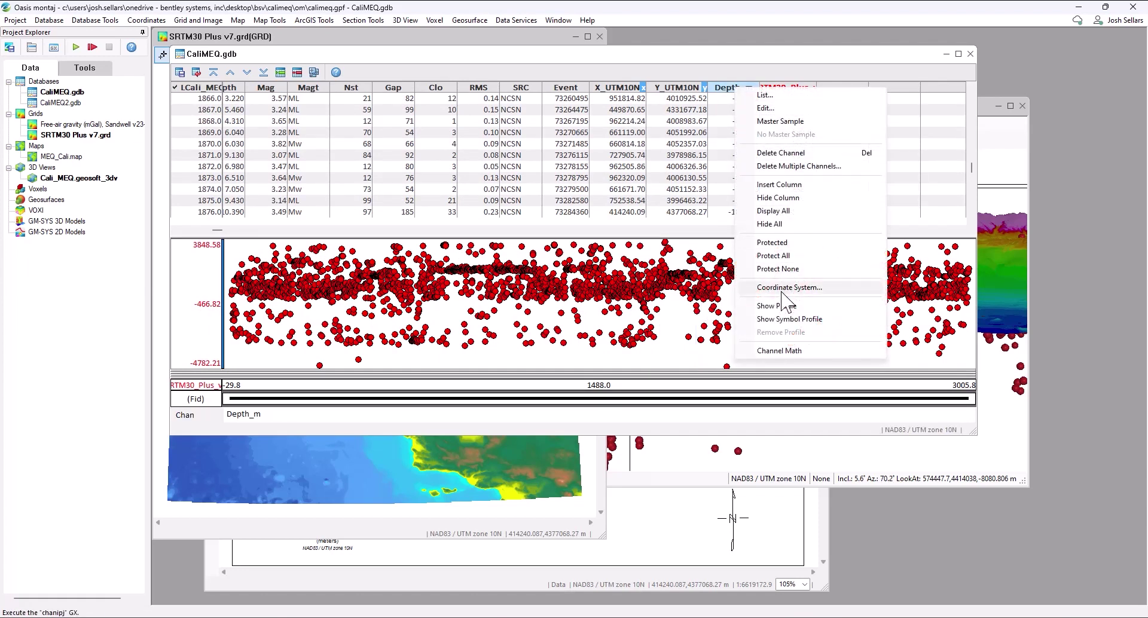
pyautogui.click(788, 319)
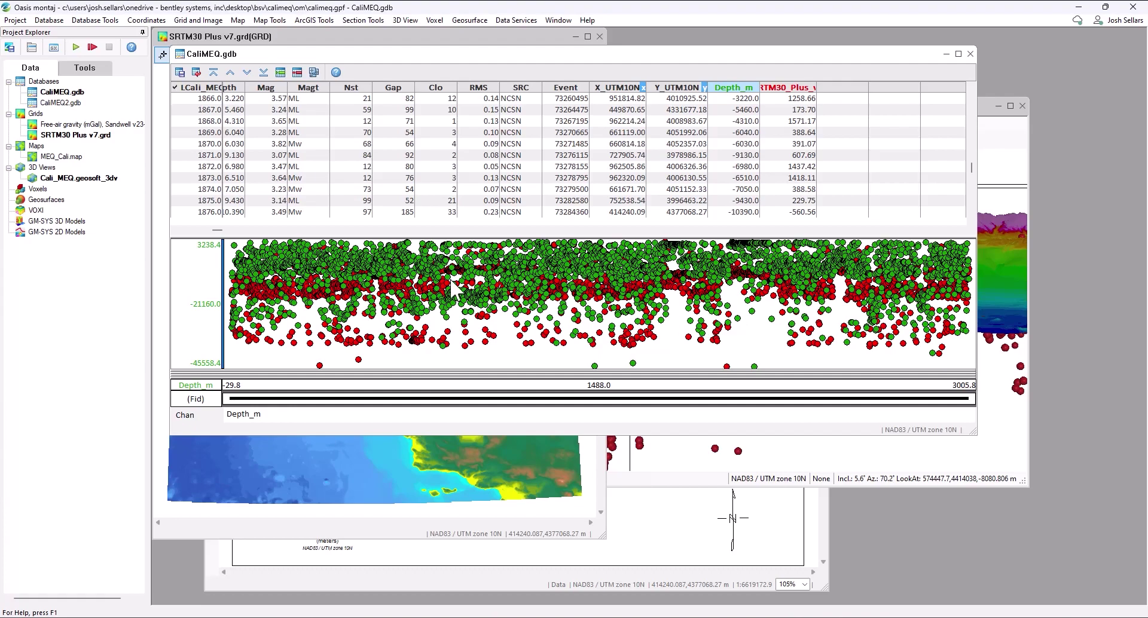
pyautogui.moveTo(362, 278); pyautogui.dragTo(586, 275)
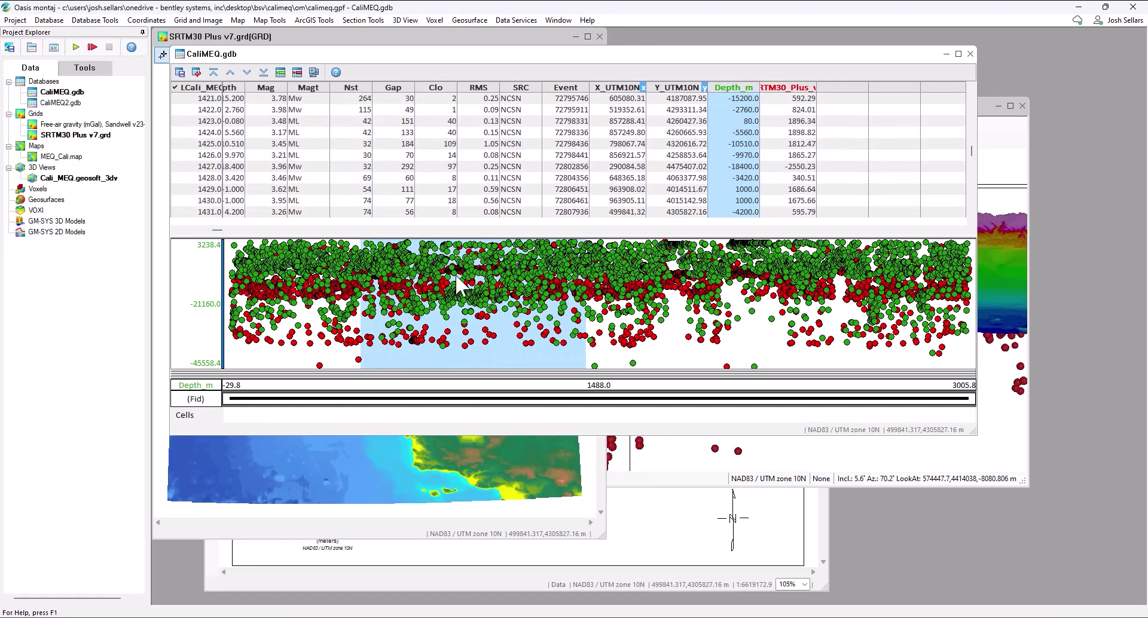
# Put both profiles on one shared vertical axis scale via the Y Axis Options.
pyautogui.rightClick(455, 274)
pyautogui.click(498, 296)
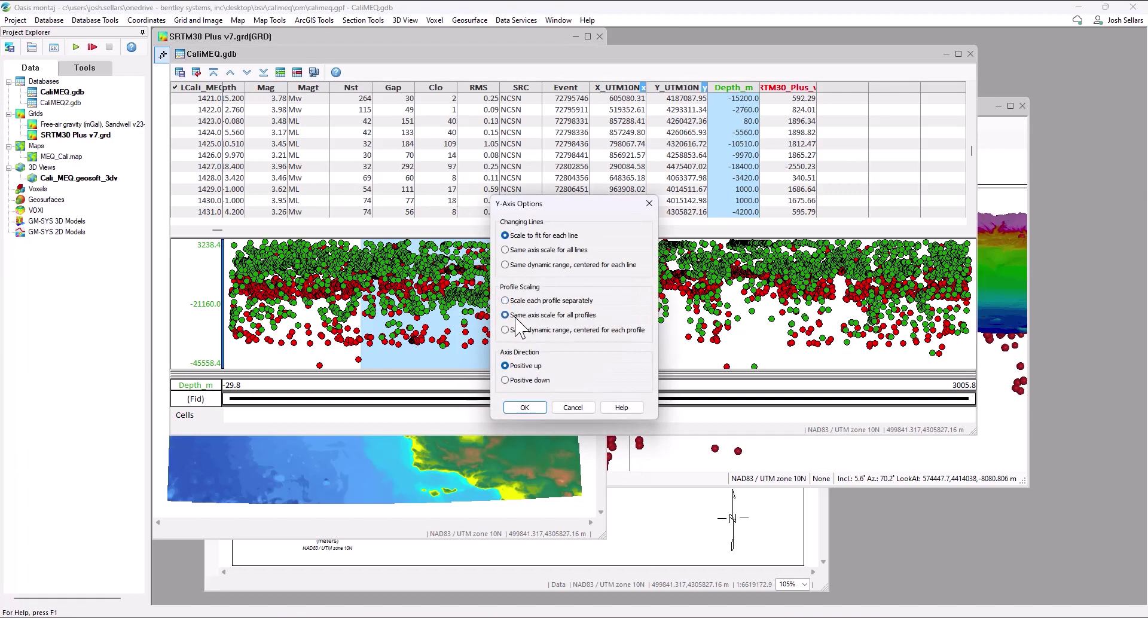
pyautogui.click(524, 407)
pyautogui.click(534, 297)
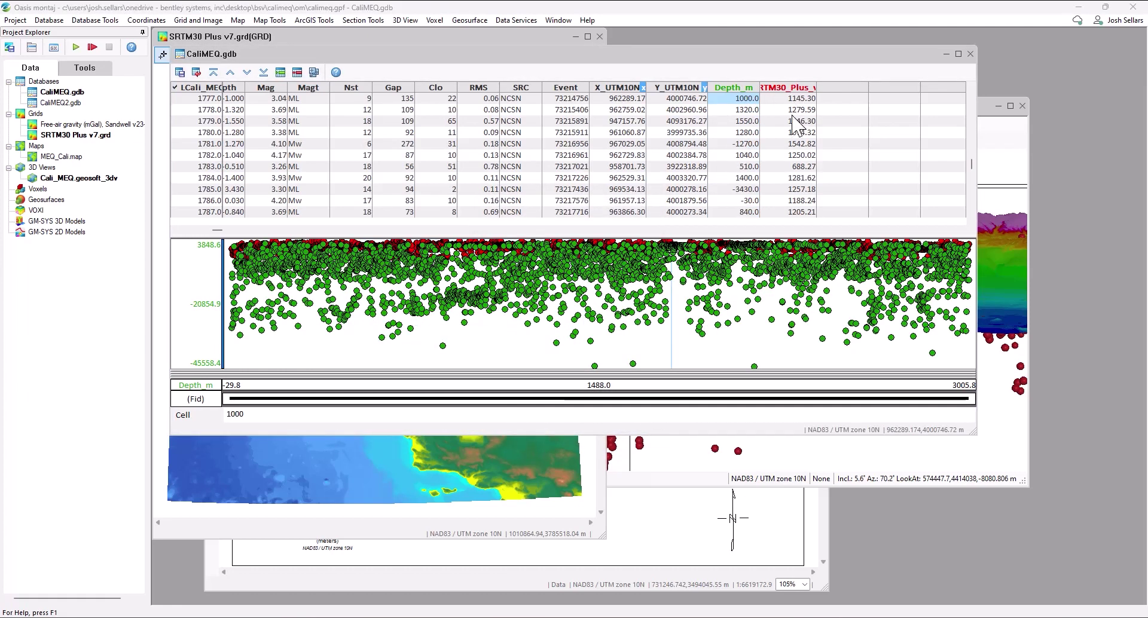
# In Channel Math, build the True/False expression C0 = (C1>C2) ? (DUMMY) : (C1).
pyautogui.click(96, 20)
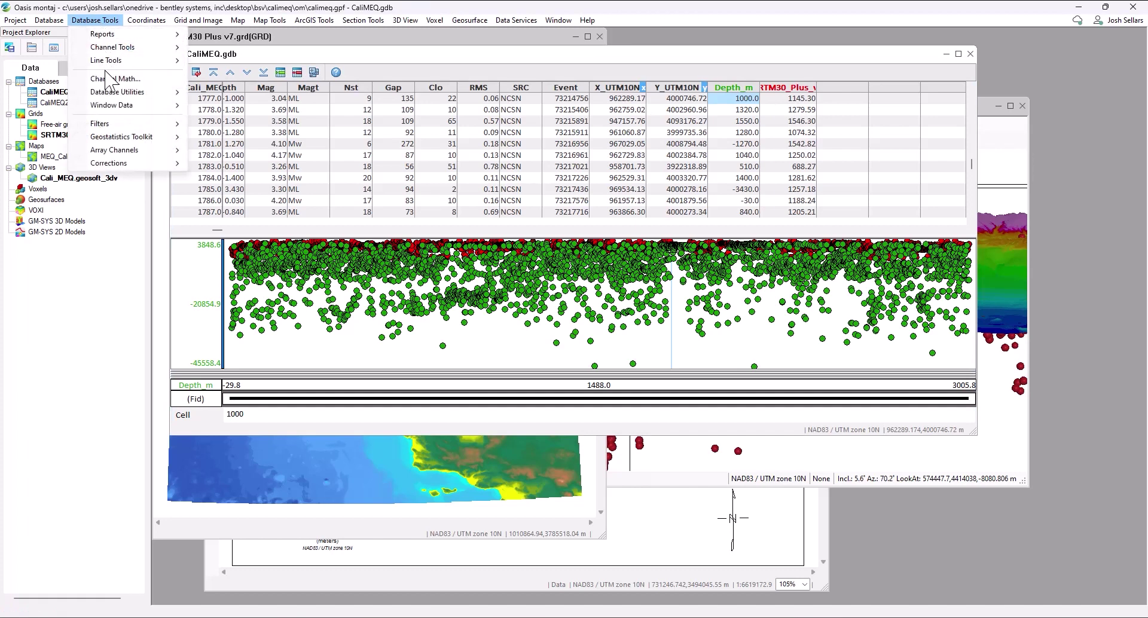
pyautogui.click(111, 88)
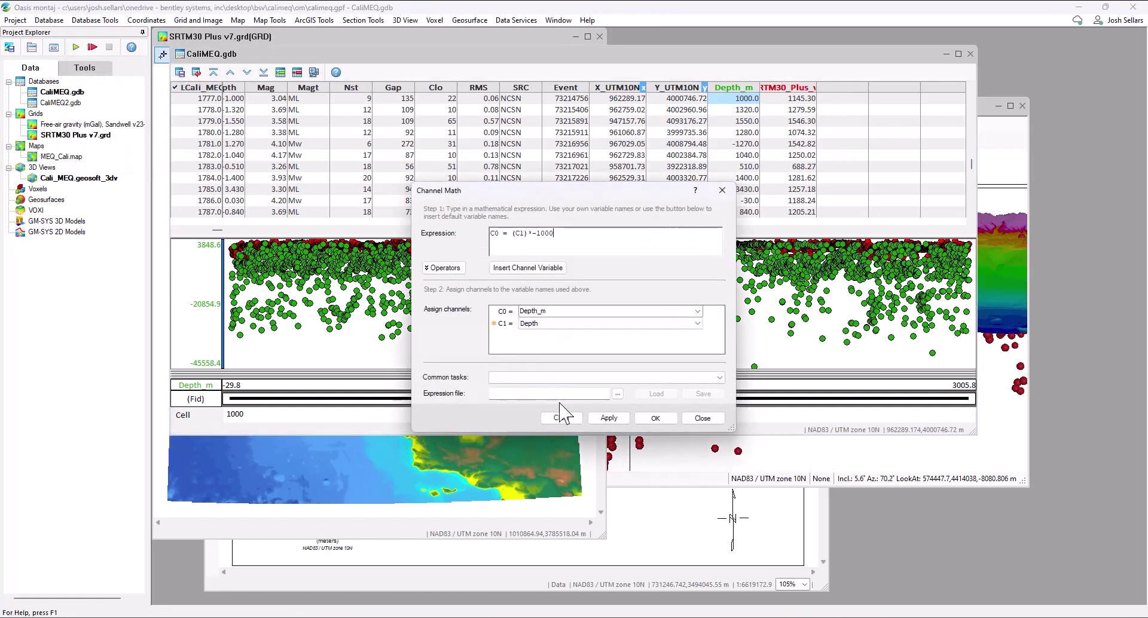
pyautogui.click(565, 379)
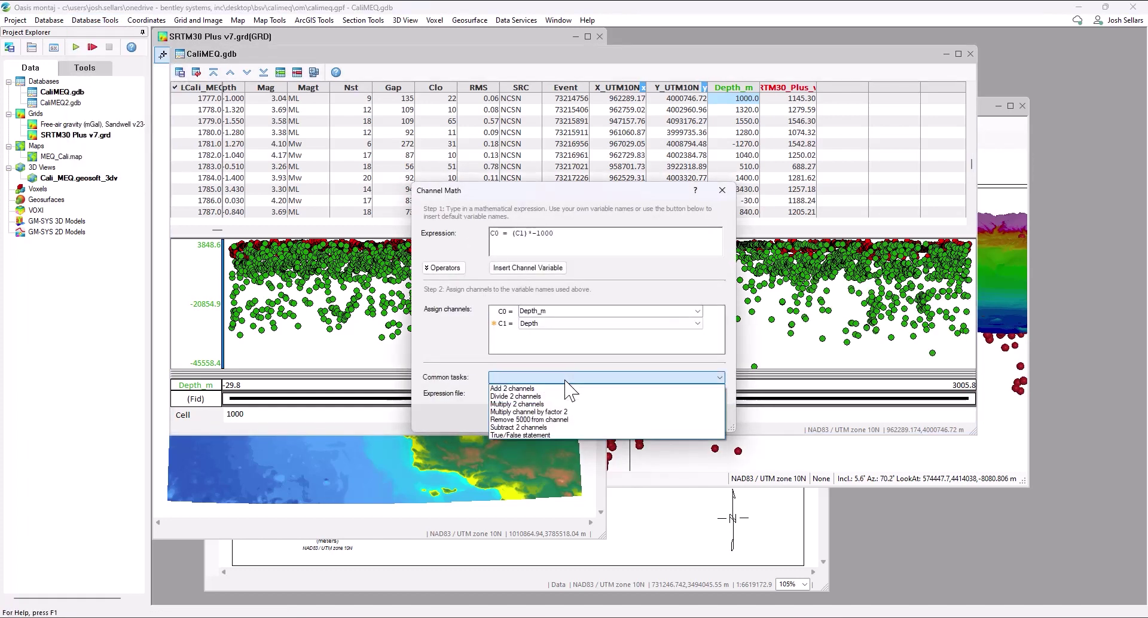
pyautogui.click(555, 434)
pyautogui.doubleClick(534, 233)
pyautogui.write('C2')
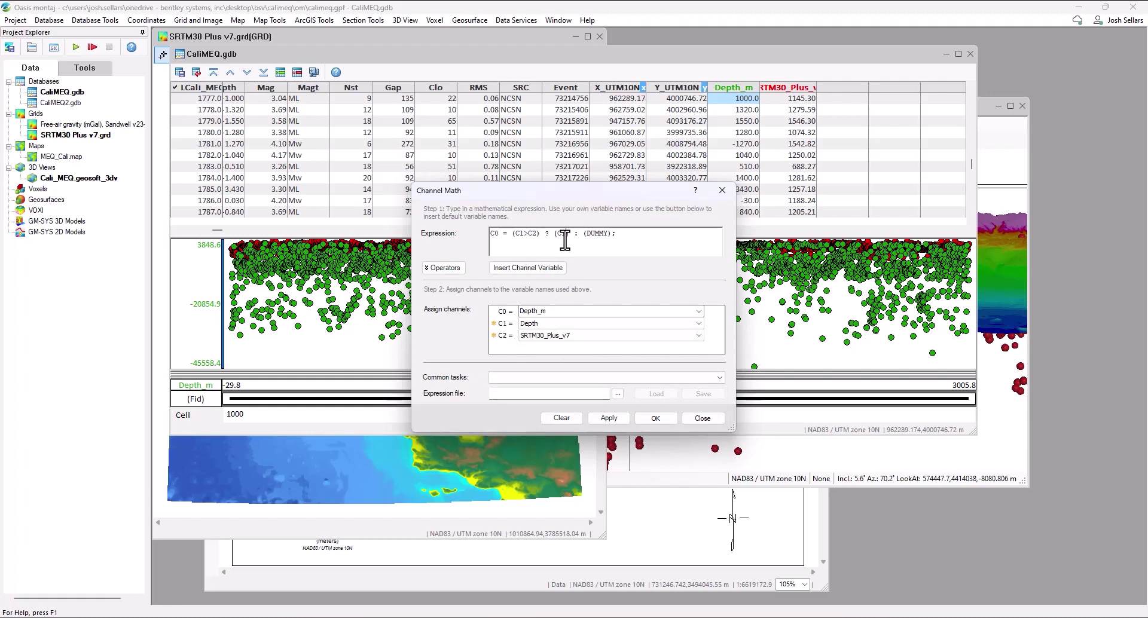
pyautogui.doubleClick(566, 235)
pyautogui.write('DUMMY')
pyautogui.doubleClick(610, 234)
pyautogui.write('C1')
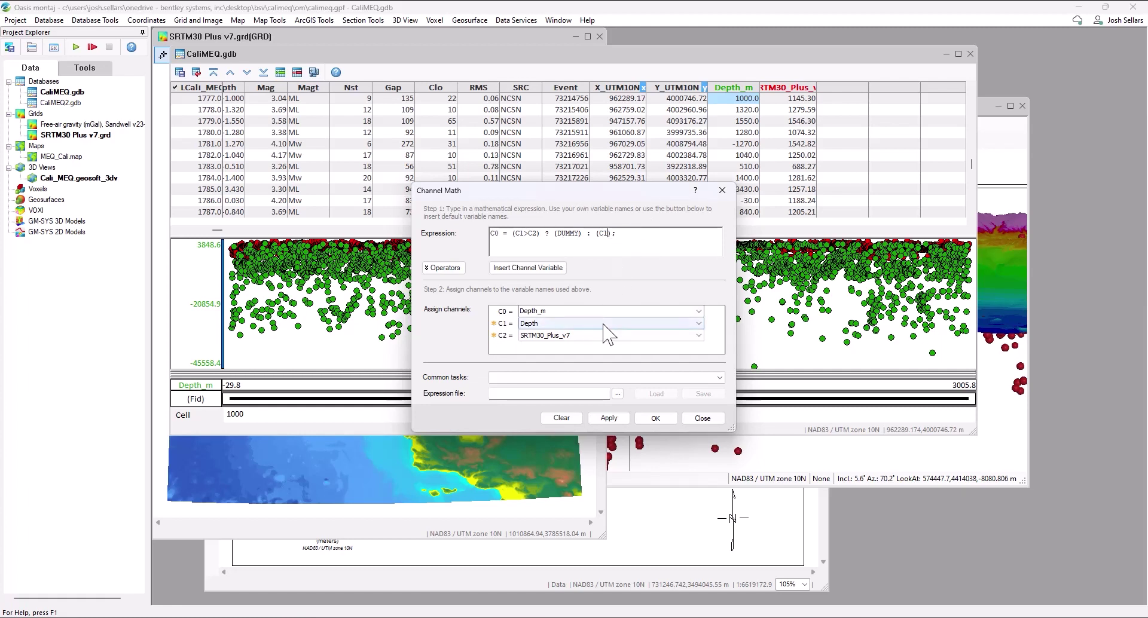
# Map C1 to Depth_m and create the output channel Depth_m_corr.
pyautogui.click(605, 329)
pyautogui.click(589, 363)
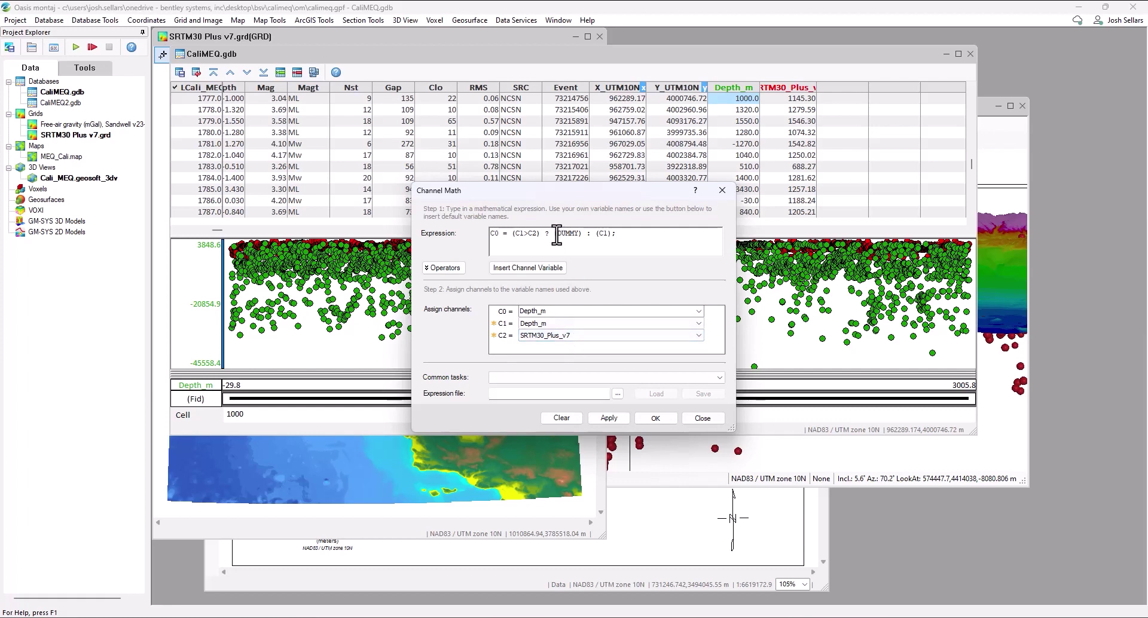
pyautogui.moveTo(557, 235); pyautogui.dragTo(579, 233)
pyautogui.click(572, 311)
pyautogui.click(656, 418)
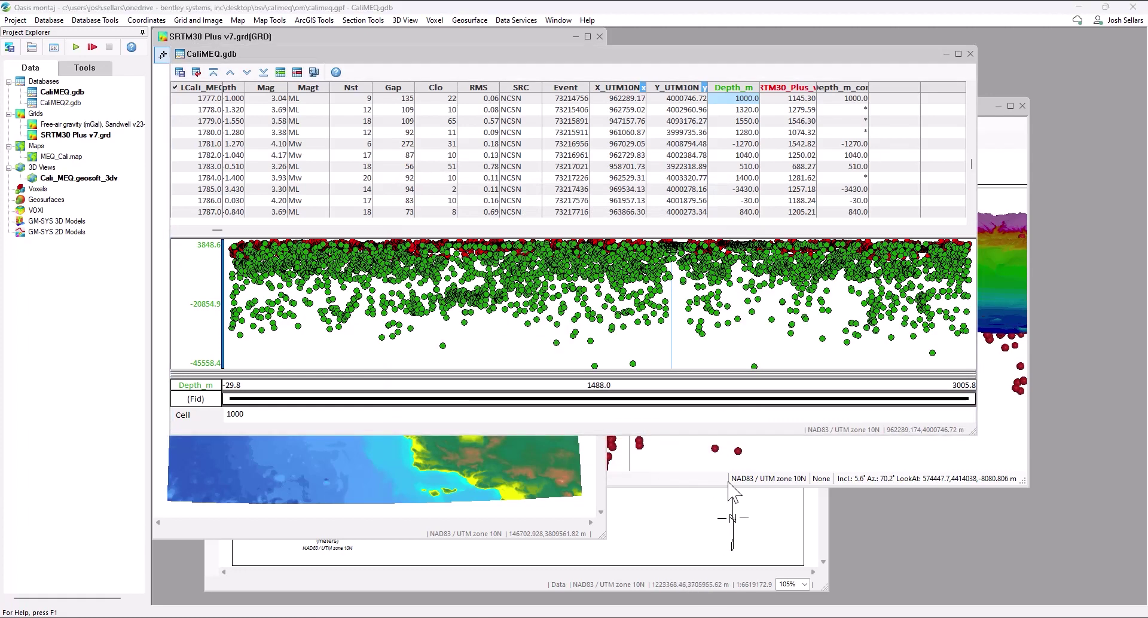
pyautogui.click(735, 464)
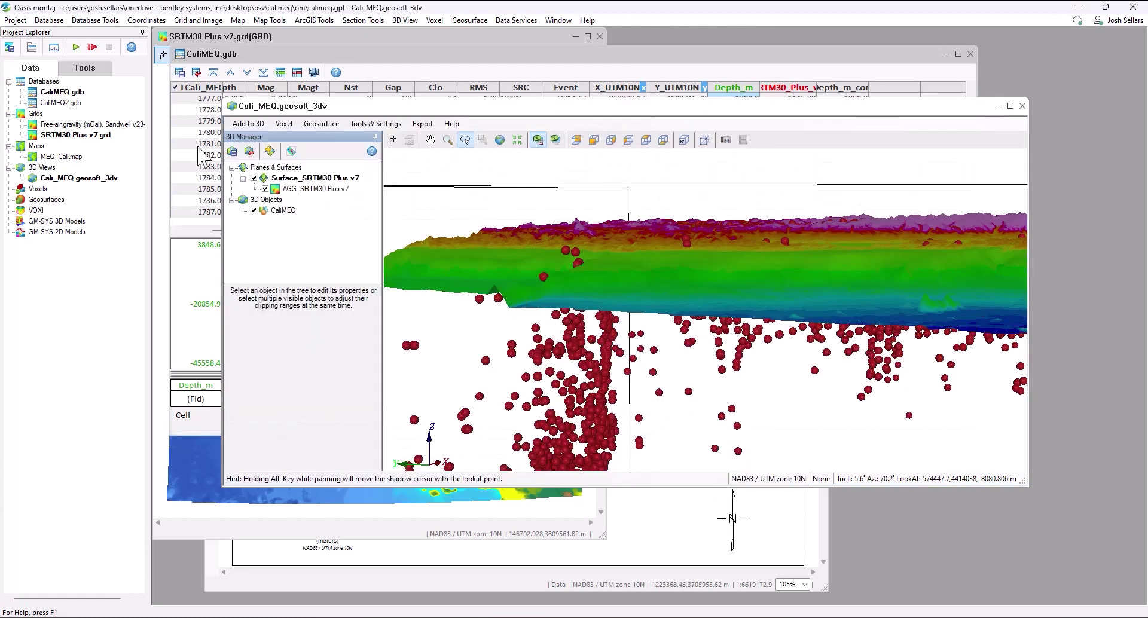
# Add CaliMEQ.gdb to the 3D view with Depth_m_corr as the sphere elevation channel.
pyautogui.moveTo(63, 92); pyautogui.dragTo(537, 281)
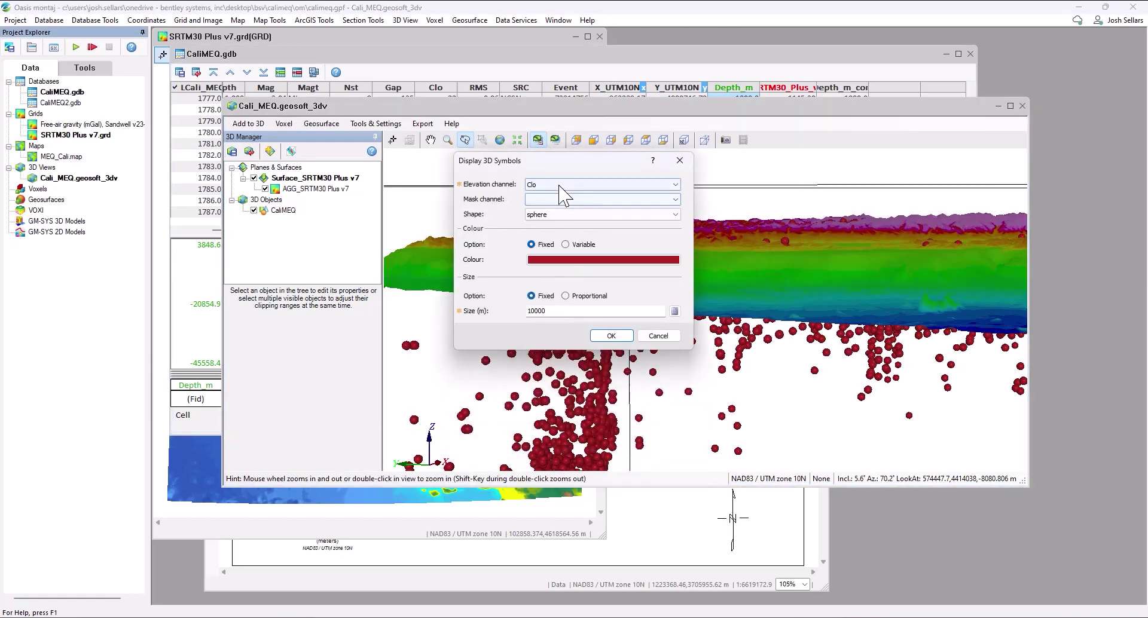
pyautogui.click(559, 185)
pyautogui.click(562, 219)
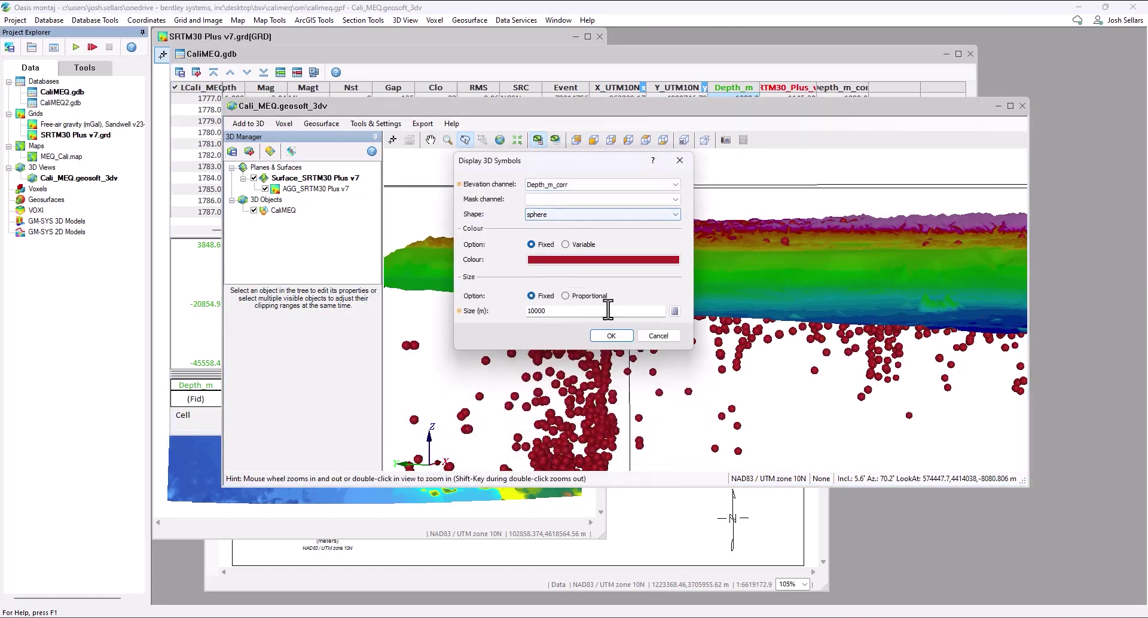
pyautogui.click(610, 335)
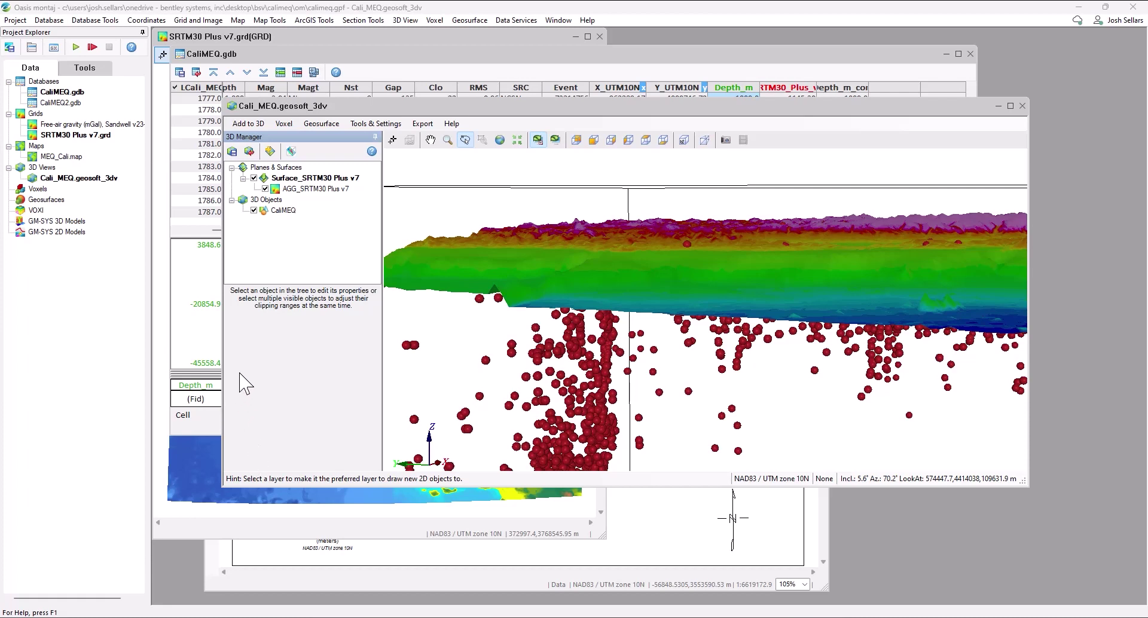
# Set up the database CSV export to Cali_MEQ_UTM10N.csv, editing the file name.
pyautogui.click(49, 19)
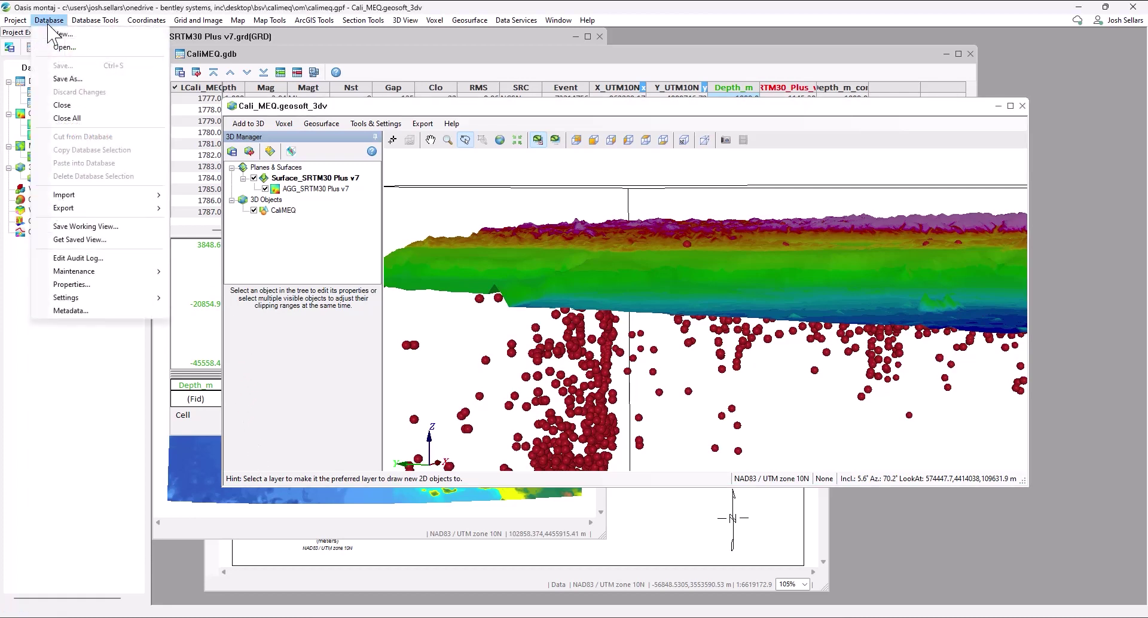
pyautogui.moveTo(76, 203)
pyautogui.click(203, 208)
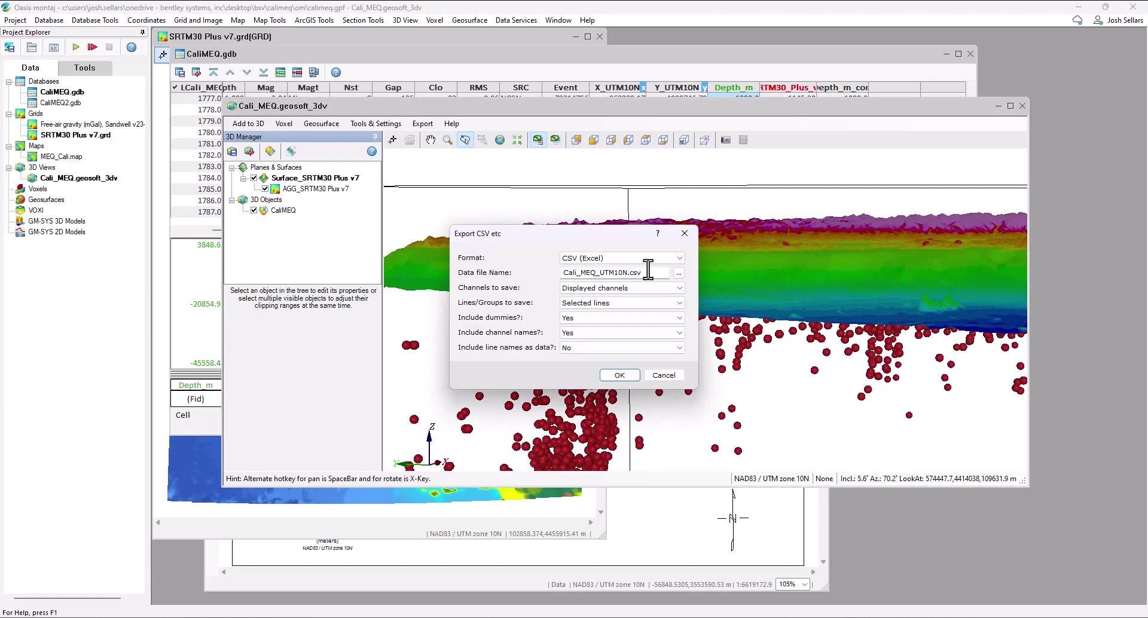
pyautogui.moveTo(650, 274); pyautogui.dragTo(600, 274)
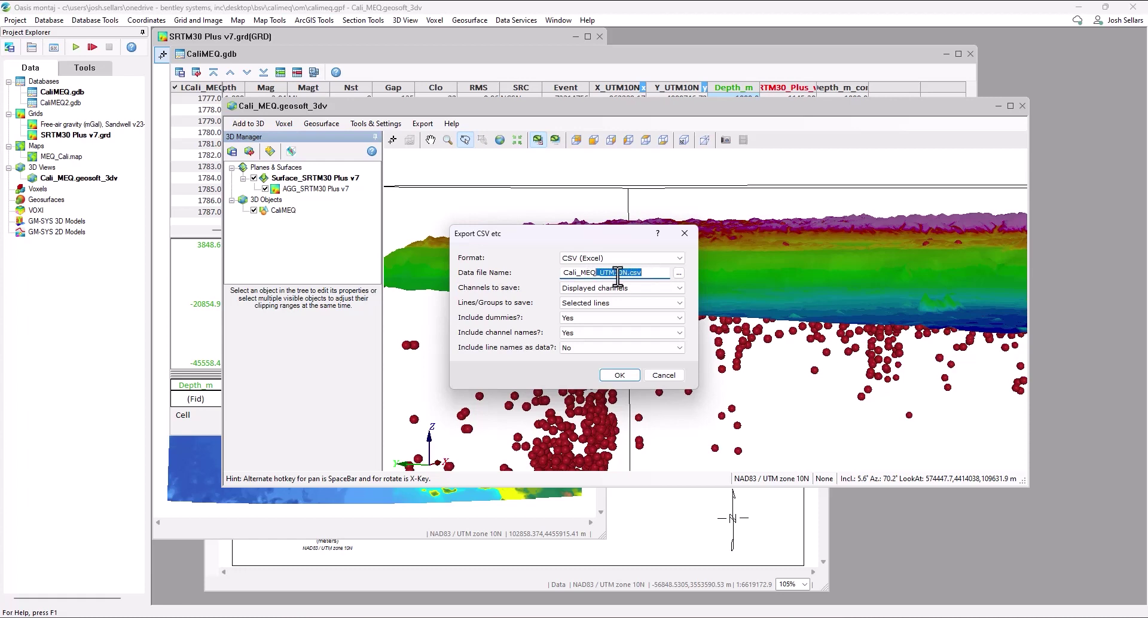